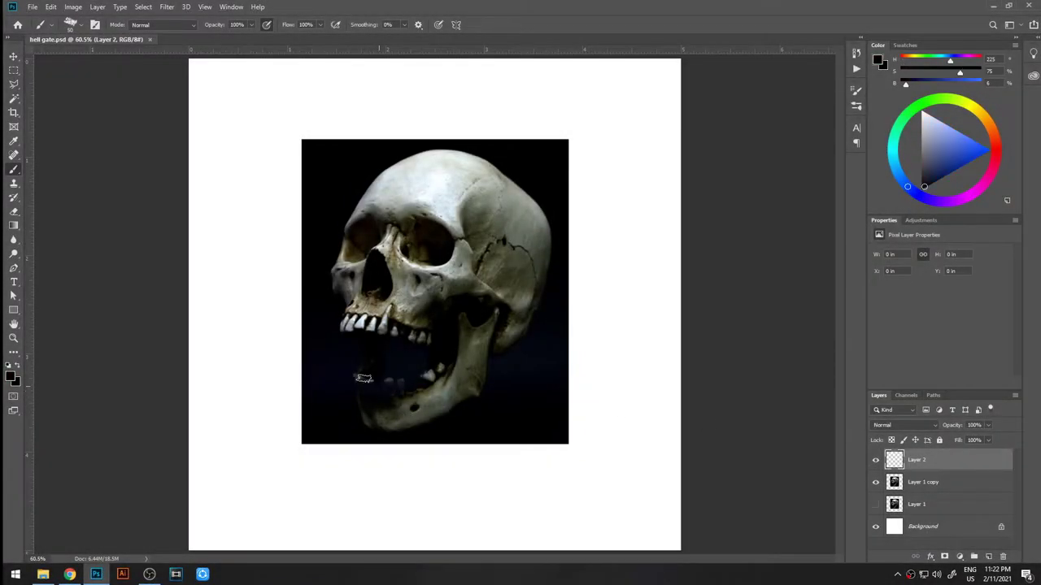
- Paint a brown floor along the bottom and a mauve background around the skull, with shadow beneath
{"action": "left_click_drag", "start_coordinate": [445, 356], "coordinate": [623, 442]}
{"action": "key", "text": "ctrl+minus"}
{"action": "left_click_drag", "start_coordinate": [325, 407], "coordinate": [623, 390]}
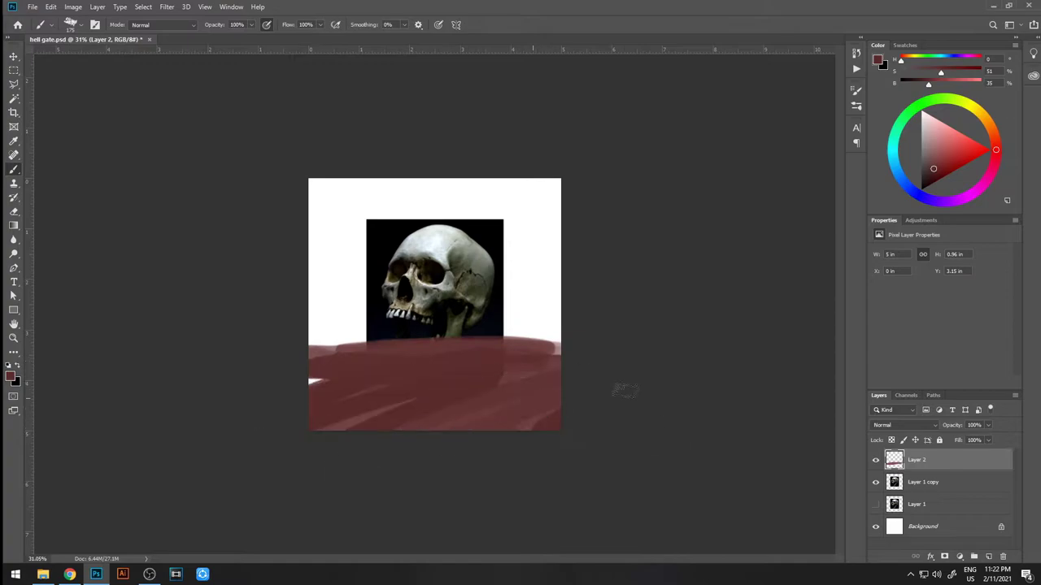
{"action": "key", "text": "ctrl+plus"}
{"action": "mouse_move", "coordinate": [362, 163]}
{"action": "left_mouse_down"}
{"action": "mouse_move", "coordinate": [305, 236]}
{"action": "mouse_move", "coordinate": [423, 155]}
{"action": "left_mouse_up"}
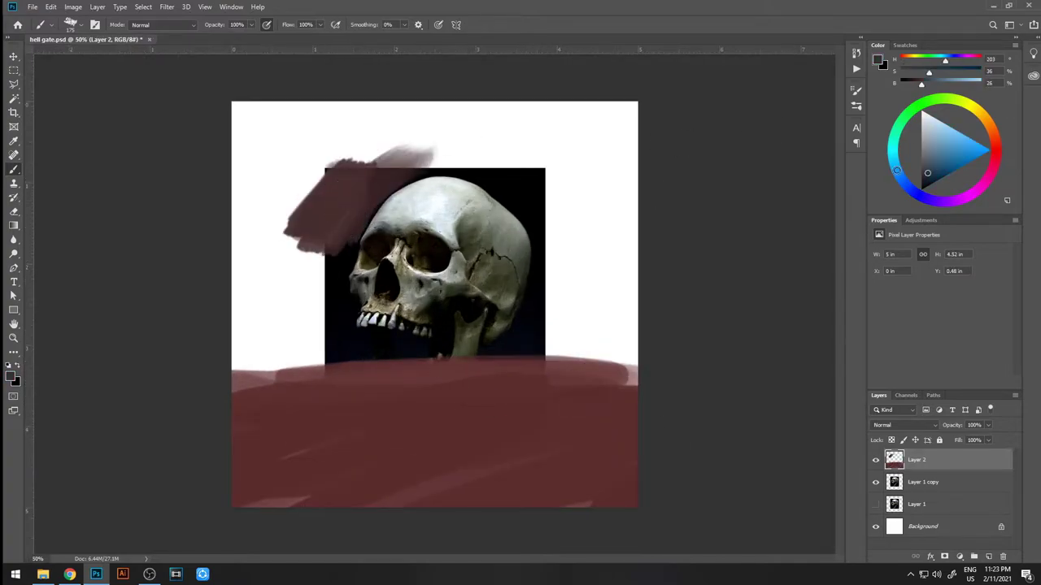
{"action": "mouse_move", "coordinate": [325, 146]}
{"action": "left_mouse_down"}
{"action": "mouse_move", "coordinate": [334, 301]}
{"action": "mouse_move", "coordinate": [298, 251]}
{"action": "mouse_move", "coordinate": [472, 93]}
{"action": "mouse_move", "coordinate": [506, 360]}
{"action": "mouse_move", "coordinate": [360, 370]}
{"action": "mouse_move", "coordinate": [383, 374]}
{"action": "left_mouse_up"}
{"action": "left_click_drag", "start_coordinate": [488, 378], "coordinate": [279, 365]}
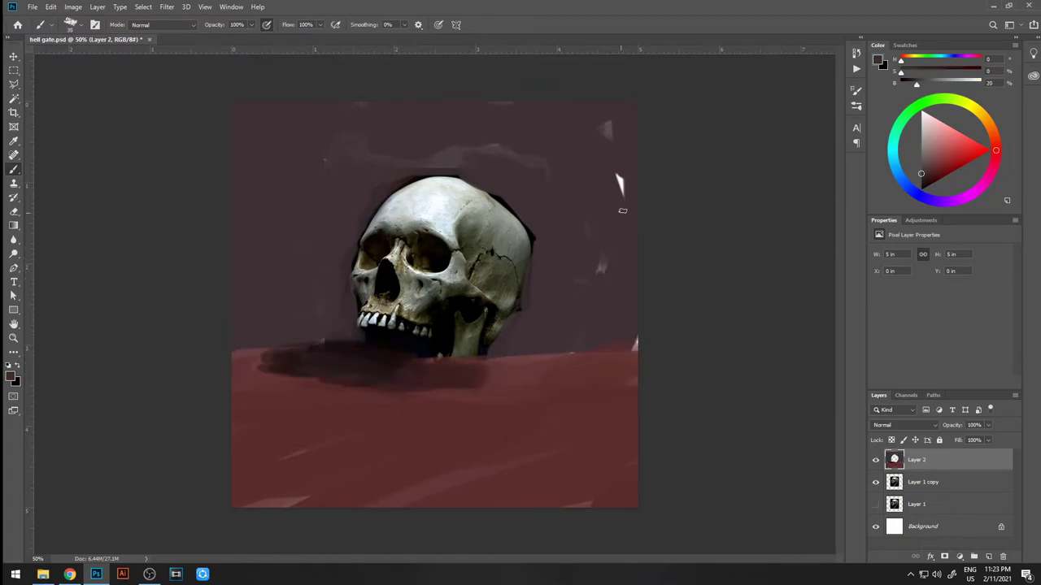
{"action": "left_click_drag", "start_coordinate": [618, 183], "coordinate": [606, 126]}
- Add dark smoke left of and above the skull, and dark red strokes on the right
{"action": "left_click", "coordinate": [453, 281], "text": "alt"}
{"action": "left_click", "coordinate": [352, 372], "text": "alt"}
{"action": "mouse_move", "coordinate": [331, 344]}
{"action": "left_mouse_down"}
{"action": "mouse_move", "coordinate": [309, 304]}
{"action": "mouse_move", "coordinate": [244, 332]}
{"action": "left_mouse_up"}
{"action": "left_click", "coordinate": [525, 460], "text": "alt"}
{"action": "left_click_drag", "start_coordinate": [526, 459], "coordinate": [602, 325]}
- Lasso and fill a dark red rock shape at the right
{"action": "key", "text": "l"}
{"action": "mouse_move", "coordinate": [481, 475]}
{"action": "left_mouse_down"}
{"action": "mouse_move", "coordinate": [617, 503]}
{"action": "mouse_move", "coordinate": [488, 492]}
{"action": "left_mouse_up"}
{"action": "key", "text": "alt+BackSpace"}
{"action": "key", "text": "b"}
{"action": "key", "text": "ctrl+d"}
{"action": "left_click", "coordinate": [577, 371], "text": "alt"}
- Use Liquify with a 100–175 brush to pull out two horns and lift the left brow
{"action": "left_click", "coordinate": [447, 217], "text": "alt"}
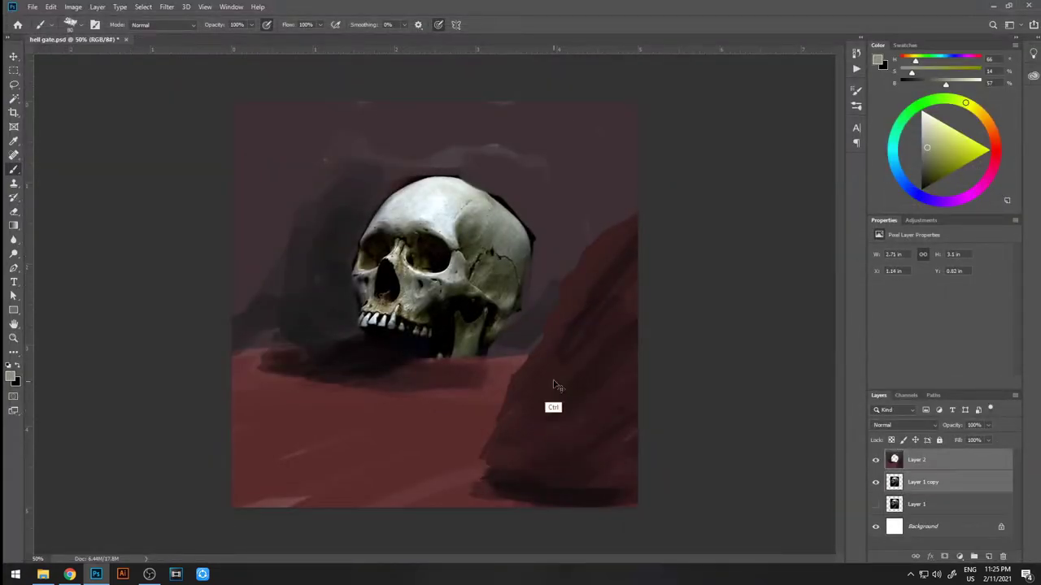
{"action": "key", "text": "shift+ctrl+x"}
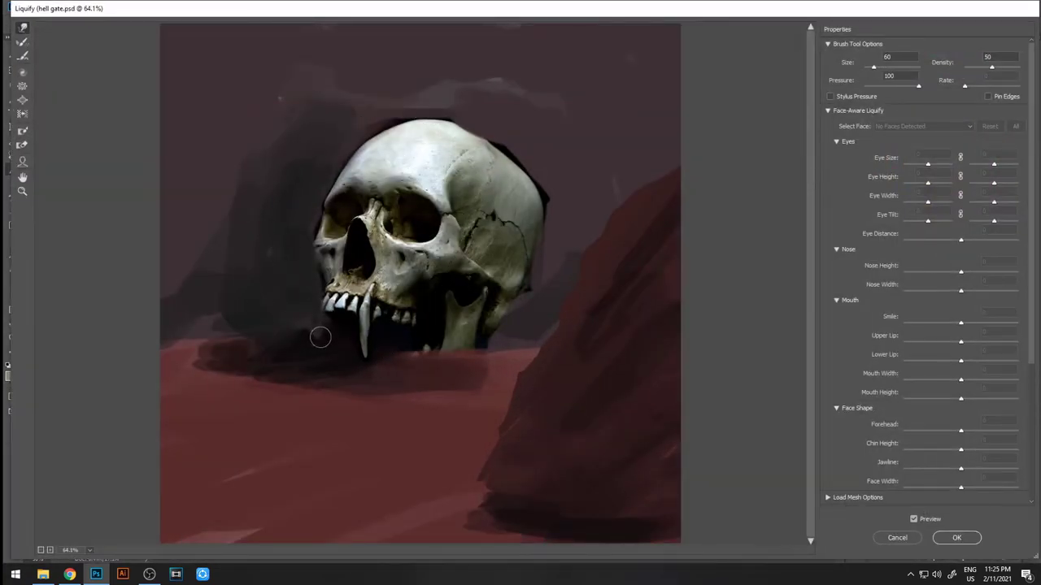
{"action": "key", "text": "bracketright"}
{"action": "key", "text": "bracketright"}
{"action": "mouse_move", "coordinate": [483, 195]}
{"action": "left_mouse_down"}
{"action": "mouse_move", "coordinate": [504, 121]}
{"action": "mouse_move", "coordinate": [494, 30]}
{"action": "left_mouse_up"}
{"action": "left_click_drag", "start_coordinate": [383, 155], "coordinate": [429, 30]}
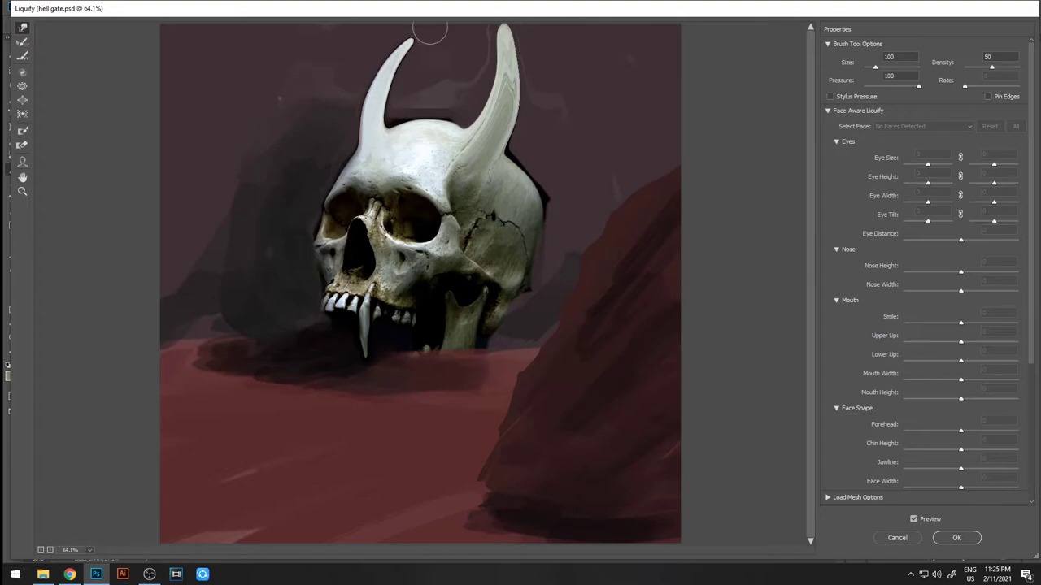
{"action": "key", "text": "bracketright"}
{"action": "key", "text": "bracketright"}
{"action": "key", "text": "bracketright"}
{"action": "left_click_drag", "start_coordinate": [326, 225], "coordinate": [337, 194]}
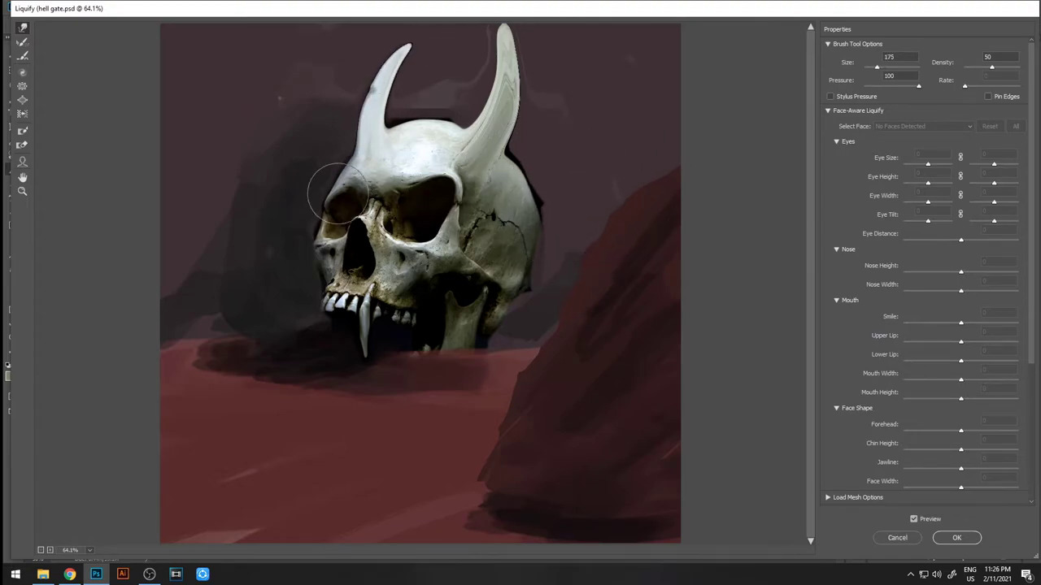
{"action": "key", "text": "Return"}
- Repaint the horn and skull a darker grey, and darken and shape the right jaw's teeth
{"action": "left_click", "coordinate": [392, 332], "text": "alt"}
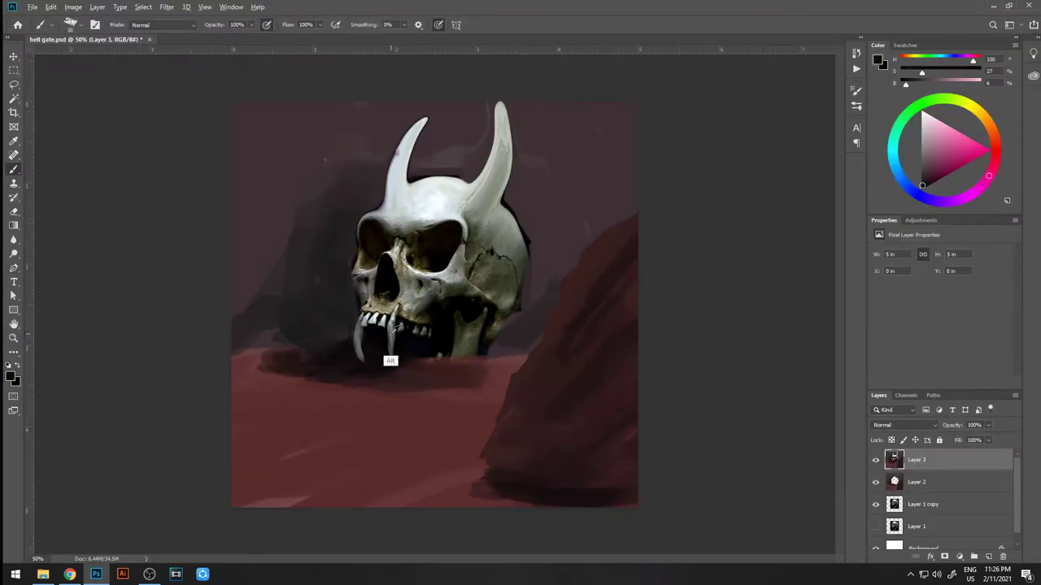
{"action": "mouse_move", "coordinate": [403, 204]}
{"action": "left_mouse_down"}
{"action": "mouse_move", "coordinate": [399, 134]}
{"action": "mouse_move", "coordinate": [390, 325]}
{"action": "mouse_move", "coordinate": [410, 345]}
{"action": "left_mouse_up"}
{"action": "left_click", "coordinate": [455, 192], "text": "alt"}
{"action": "left_click", "coordinate": [455, 195], "text": "alt"}
{"action": "left_click", "coordinate": [366, 390], "text": "alt"}
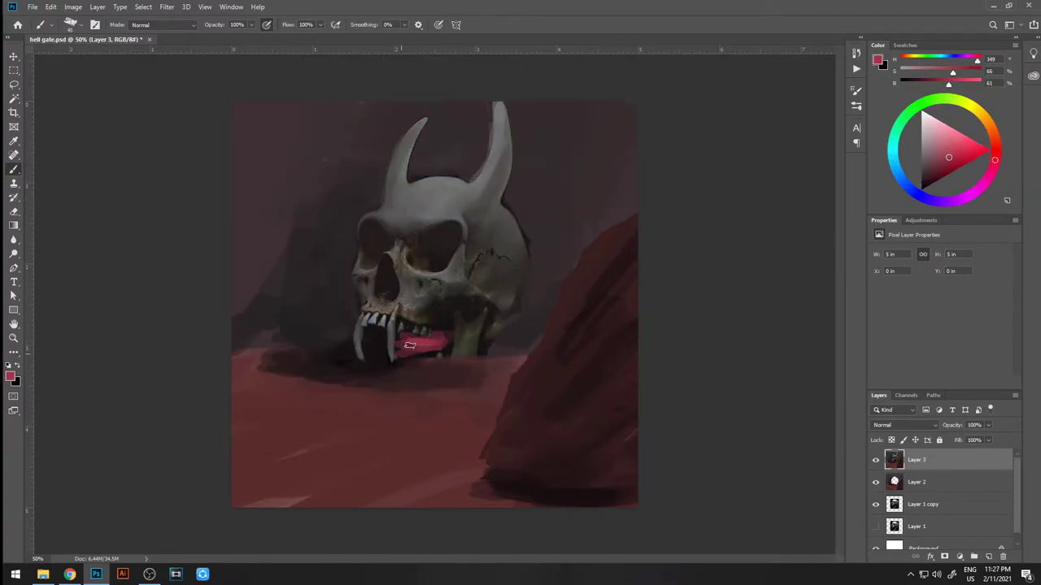
{"action": "left_click", "coordinate": [364, 343], "text": "alt"}
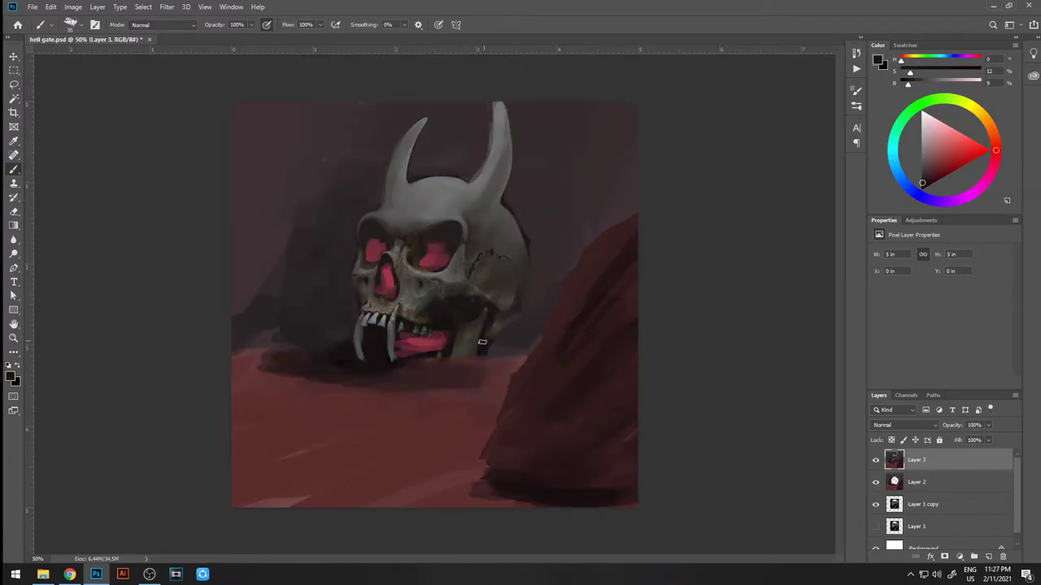
{"action": "mouse_move", "coordinate": [446, 303]}
{"action": "left_mouse_down"}
{"action": "mouse_move", "coordinate": [451, 349]}
{"action": "mouse_move", "coordinate": [480, 358]}
{"action": "left_mouse_up"}
{"action": "left_click_drag", "start_coordinate": [473, 306], "coordinate": [479, 354]}
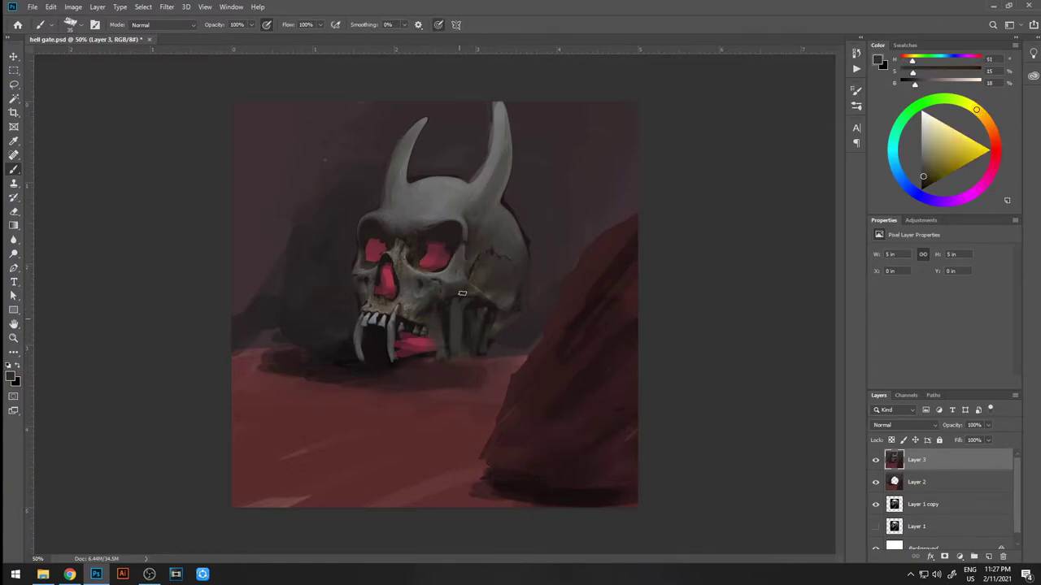
- Make the eye socket glow red with a Color Dodge brush, and darken the background
{"action": "left_click", "coordinate": [431, 230], "text": "alt"}
{"action": "key", "text": "shift+alt+d"}
{"action": "left_click_drag", "start_coordinate": [436, 262], "coordinate": [431, 256]}
{"action": "left_click", "coordinate": [432, 257], "text": "alt"}
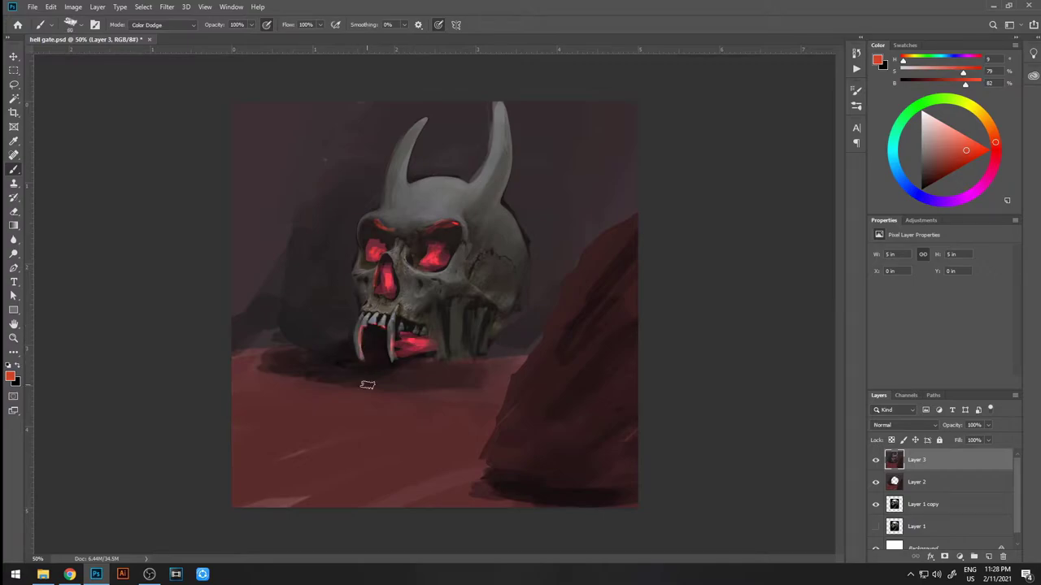
{"action": "mouse_move", "coordinate": [425, 246]}
{"action": "left_mouse_down"}
{"action": "mouse_move", "coordinate": [255, 349]}
{"action": "mouse_move", "coordinate": [488, 430]}
{"action": "mouse_move", "coordinate": [437, 209]}
{"action": "mouse_move", "coordinate": [301, 209]}
{"action": "mouse_move", "coordinate": [395, 122]}
{"action": "mouse_move", "coordinate": [330, 232]}
{"action": "mouse_move", "coordinate": [552, 102]}
{"action": "left_mouse_up"}
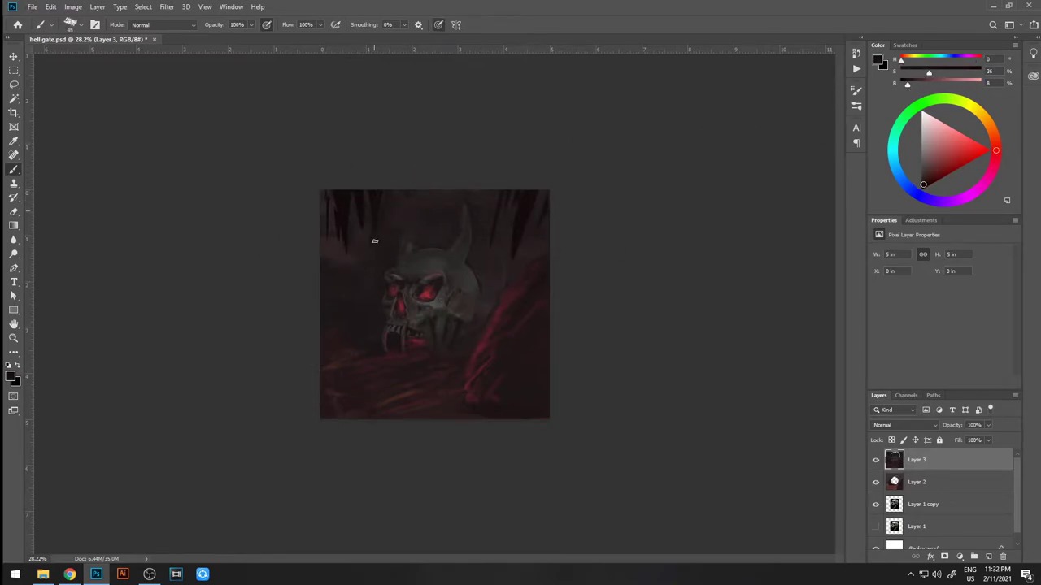
- Switch to the Lasso tool to select the small lower-left floor shape
{"action": "key", "text": "l"}
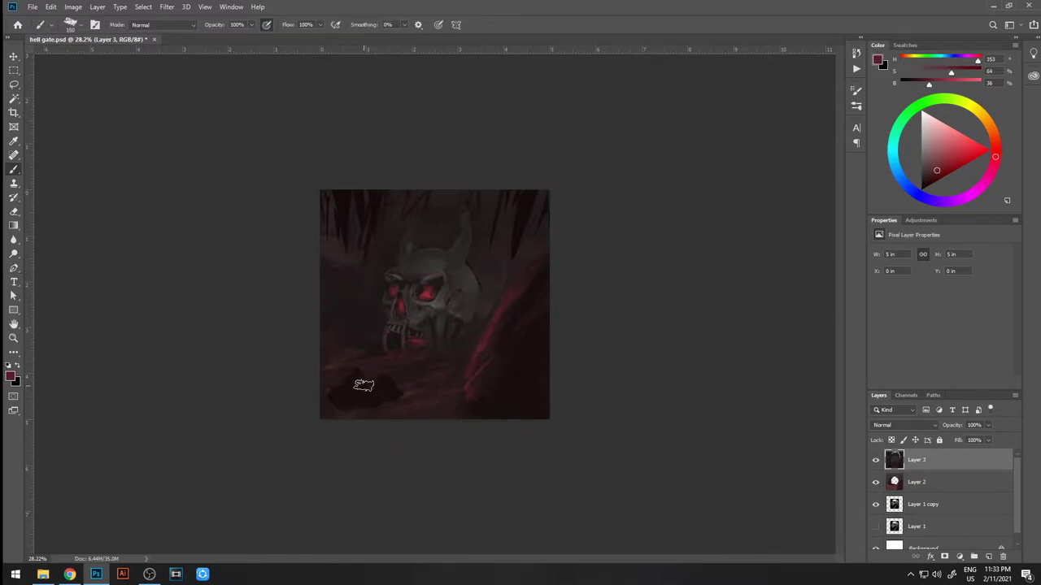
- With a Color Dodge brush, paint red glow on the lower floor and eyes, plus lower-right streaks
{"action": "left_click", "coordinate": [163, 25]}
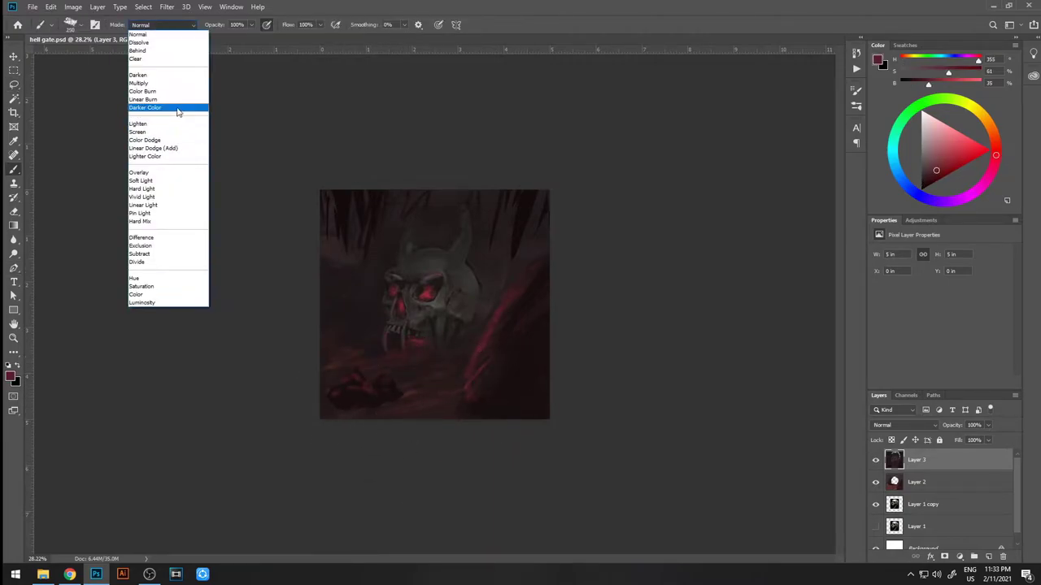
{"action": "left_click", "coordinate": [154, 105]}
{"action": "left_click_drag", "start_coordinate": [409, 349], "coordinate": [371, 358]}
{"action": "left_click_drag", "start_coordinate": [451, 289], "coordinate": [420, 290]}
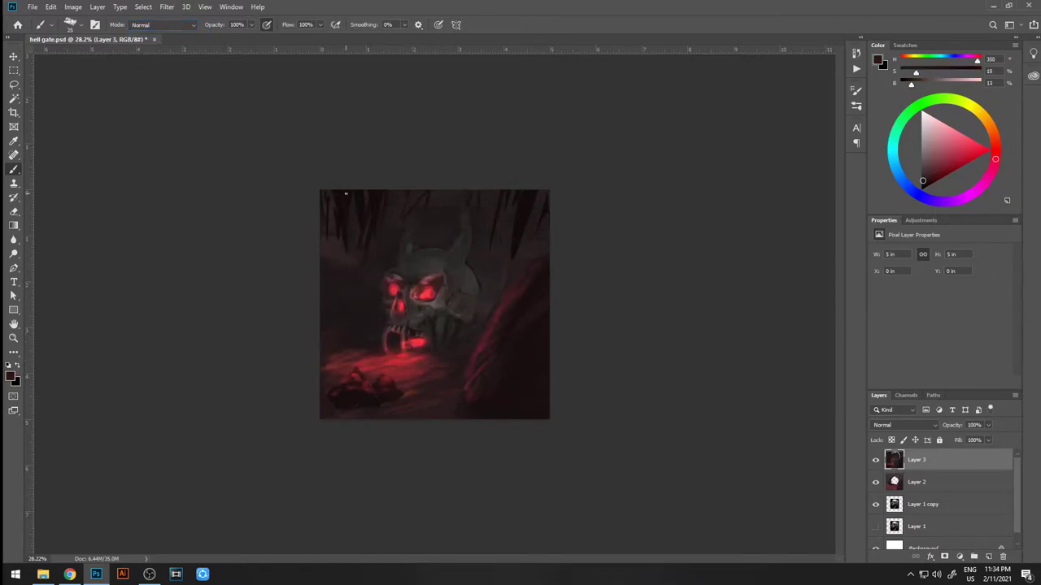
{"action": "mouse_move", "coordinate": [356, 389]}
{"action": "left_mouse_down"}
{"action": "mouse_move", "coordinate": [349, 397]}
{"action": "mouse_move", "coordinate": [371, 409]}
{"action": "mouse_move", "coordinate": [388, 400]}
{"action": "left_mouse_up"}
{"action": "left_click", "coordinate": [417, 395], "text": "alt"}
{"action": "left_click", "coordinate": [401, 355], "text": "alt"}
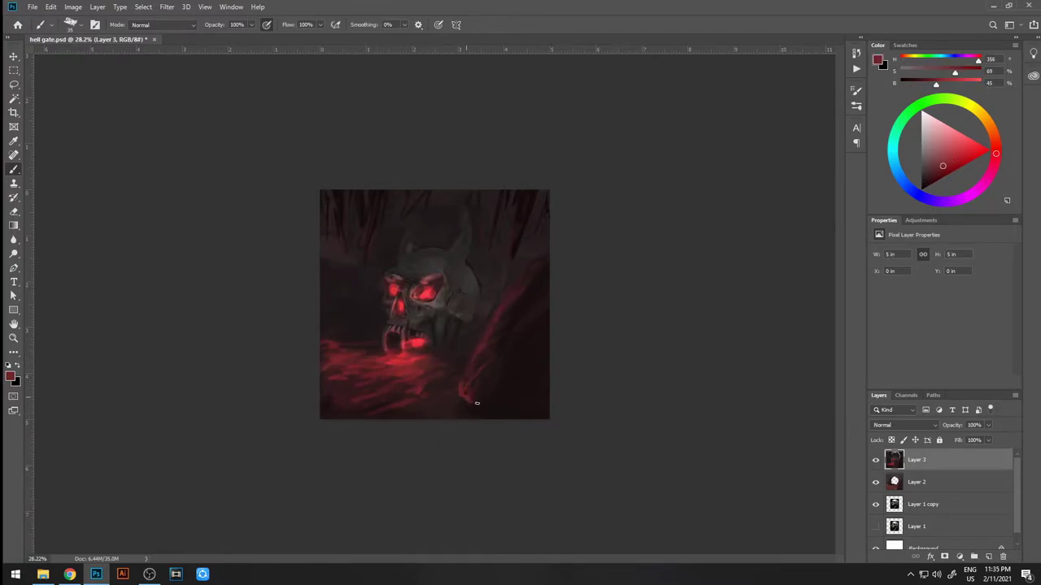
{"action": "left_click_drag", "start_coordinate": [460, 378], "coordinate": [549, 405]}
- Sample a dark greyish red and set up an enlarged Overlay brush for darkening the top
{"action": "left_click", "coordinate": [371, 382], "text": "alt"}
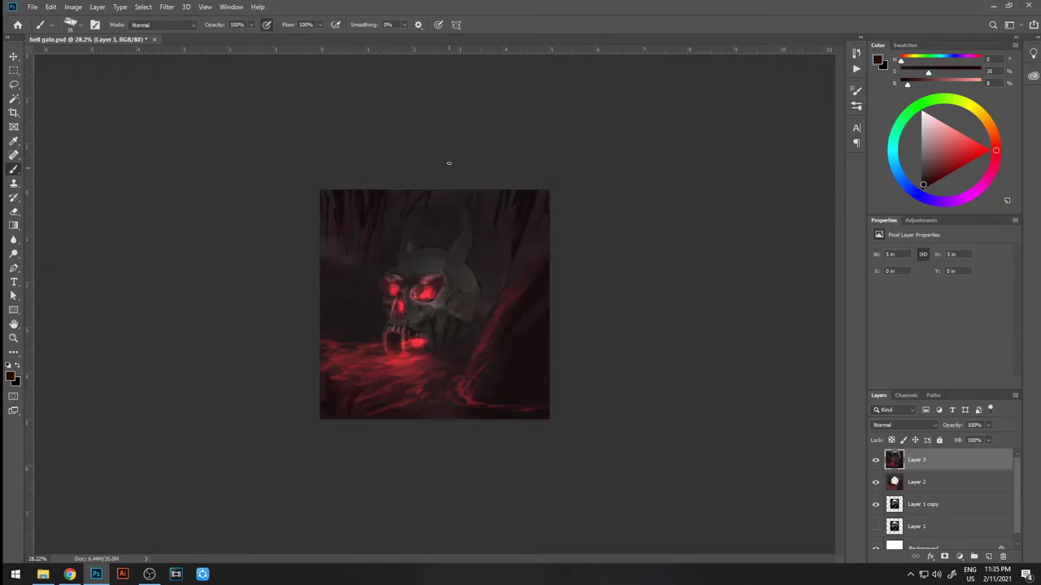
{"action": "left_click", "coordinate": [345, 253], "text": "alt"}
{"action": "left_click", "coordinate": [366, 192], "text": "alt"}
{"action": "key", "text": "shift+alt+o"}
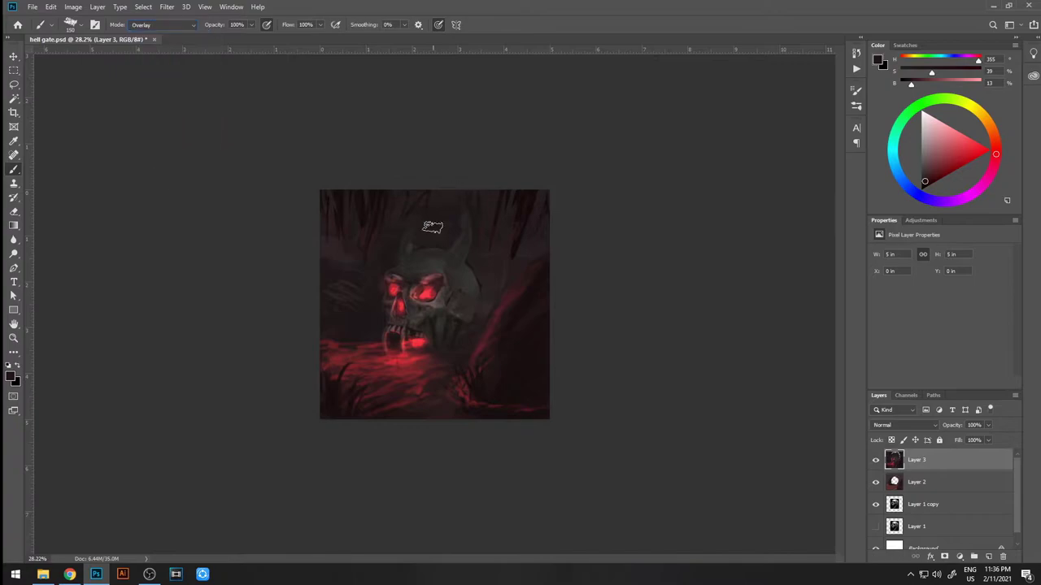
{"action": "key", "text": "bracketright"}
{"action": "key", "text": "bracketright"}
{"action": "key", "text": "bracketright"}
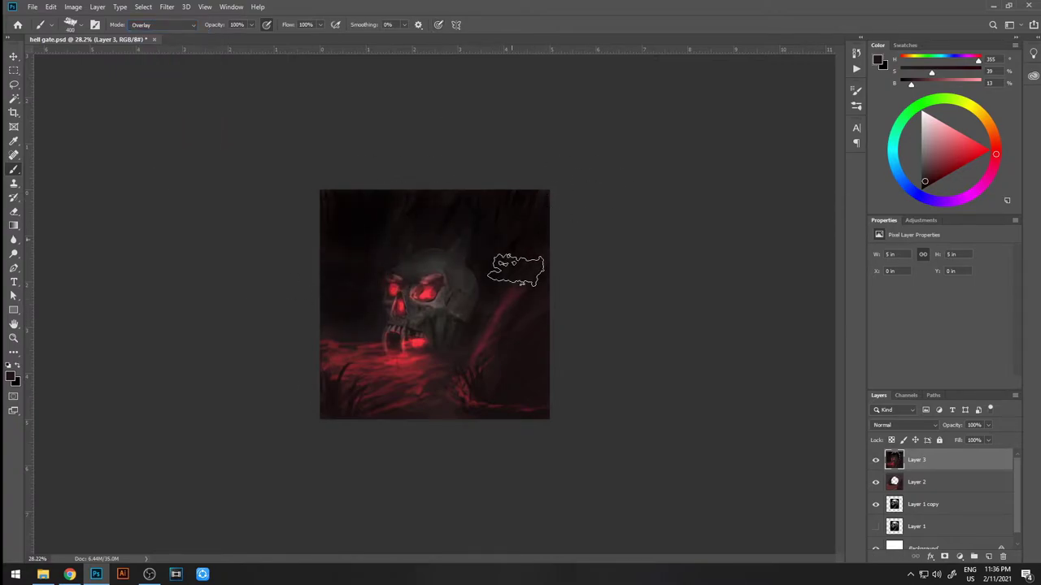
{"action": "key", "text": "ctrl+plus"}
- Brighten the teeth area with red, briefly using Color Dodge, then return the brush to Normal
{"action": "key", "text": "m"}
{"action": "key", "text": "b"}
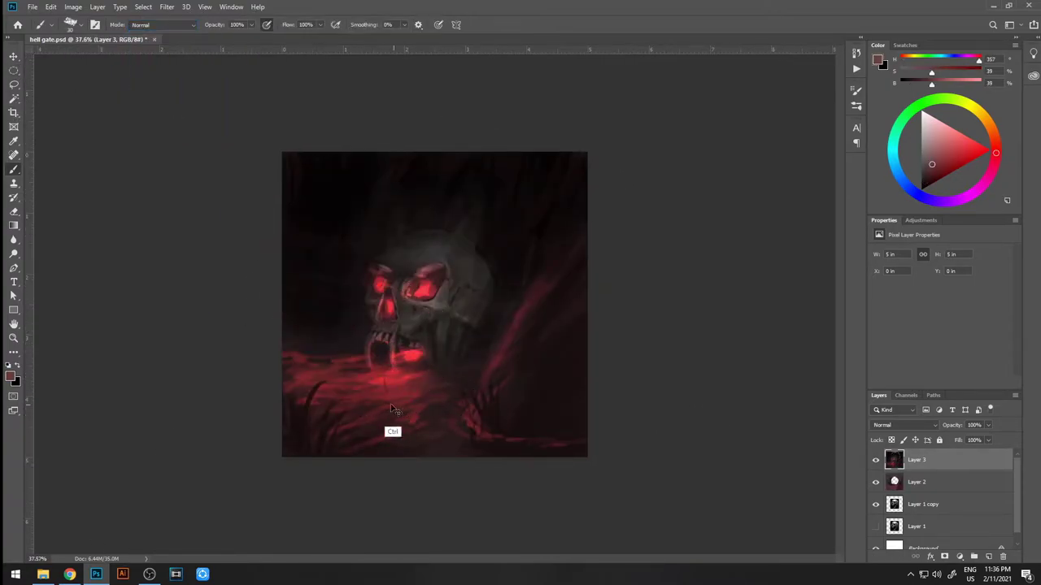
{"action": "left_click_drag", "start_coordinate": [373, 345], "coordinate": [372, 371]}
{"action": "left_click", "coordinate": [369, 373], "text": "alt"}
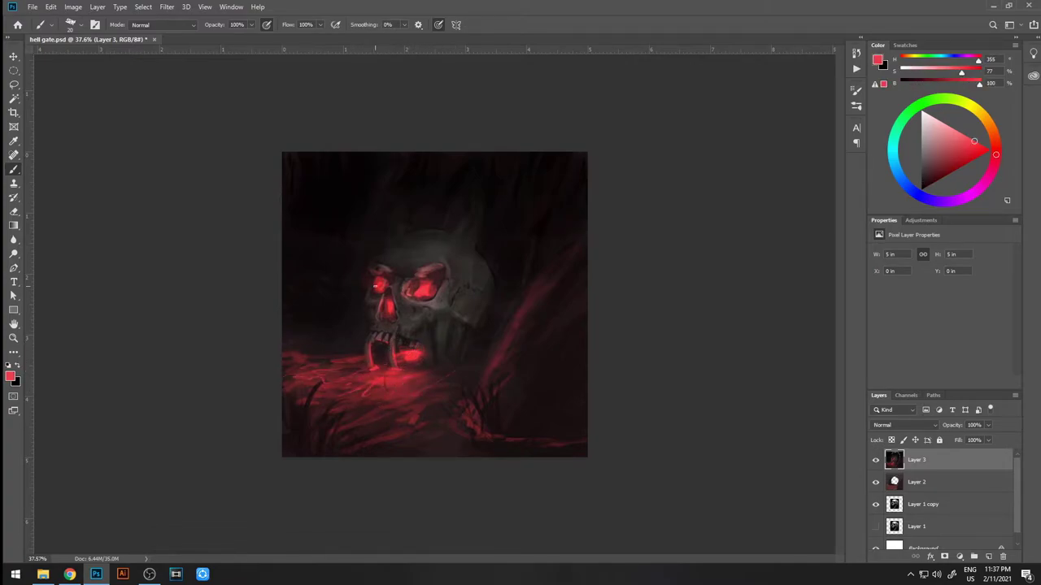
{"action": "left_click", "coordinate": [163, 25]}
{"action": "left_click", "coordinate": [155, 137]}
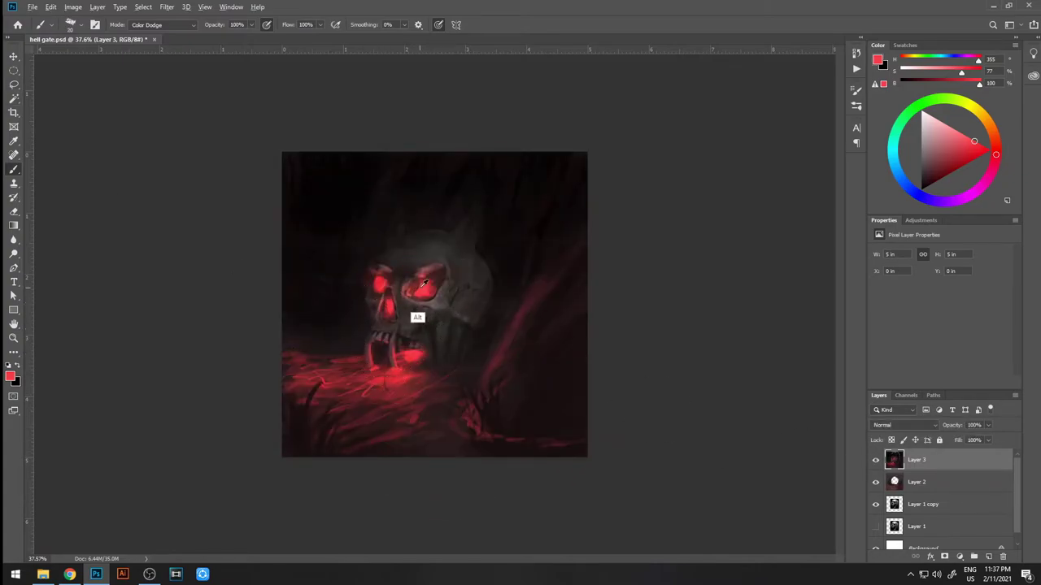
{"action": "left_click", "coordinate": [163, 24]}
{"action": "left_click", "coordinate": [147, 37]}
- Sample near-black and the bright red near the eye, and set the brush to Color Dodge
{"action": "left_click", "coordinate": [416, 258], "text": "alt"}
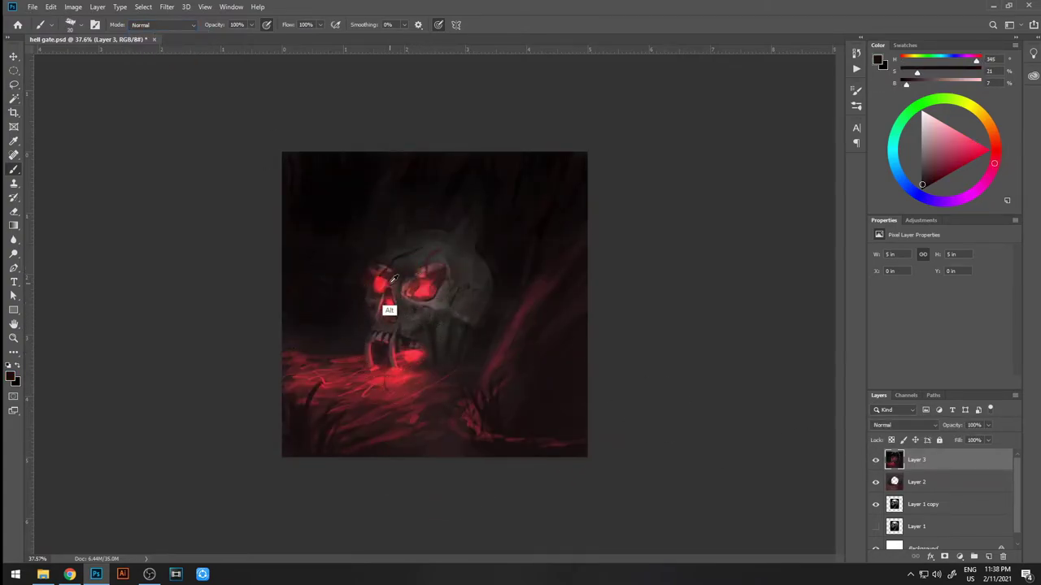
{"action": "left_click", "coordinate": [486, 314], "text": "alt"}
{"action": "left_click", "coordinate": [436, 252], "text": "alt"}
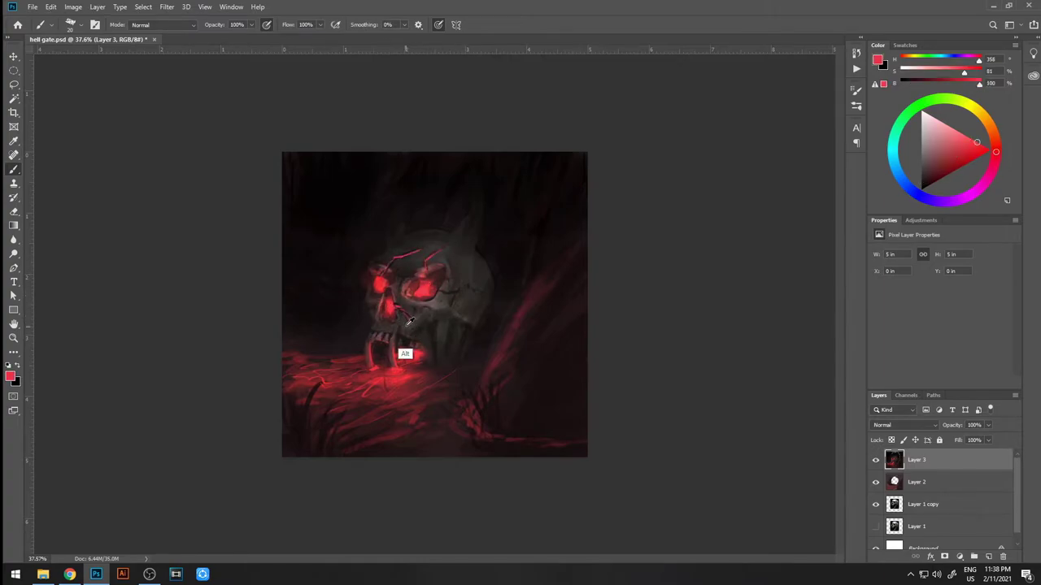
{"action": "left_click", "coordinate": [406, 352], "text": "alt"}
{"action": "left_click", "coordinate": [163, 25]}
{"action": "left_click", "coordinate": [150, 95]}
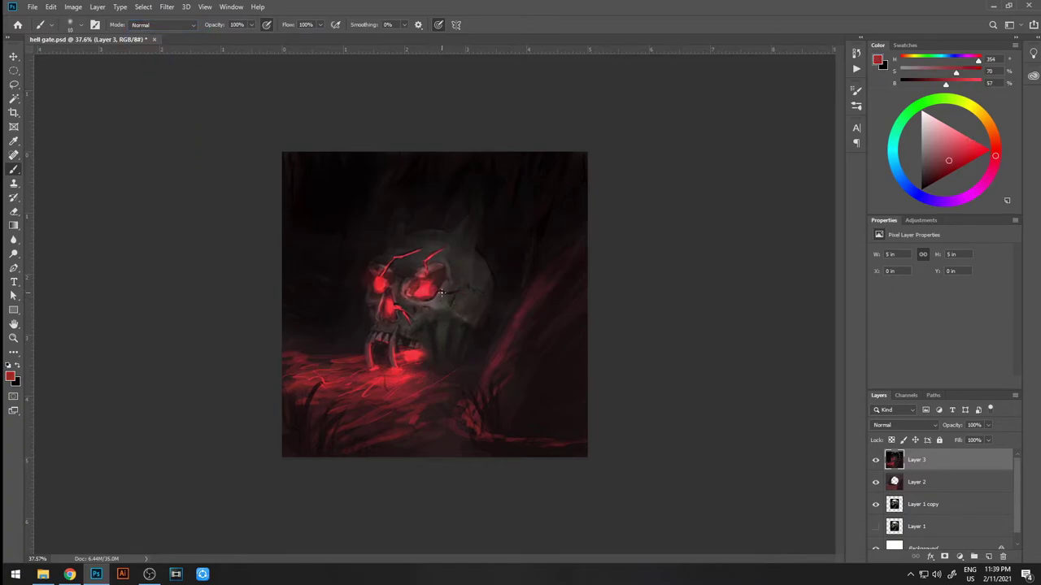
- Paint glowing red cracks on the forehead and cheekbone, then return the brush to Normal
{"action": "left_click", "coordinate": [446, 292], "text": "alt"}
{"action": "left_click", "coordinate": [162, 25]}
{"action": "left_click", "coordinate": [150, 89]}
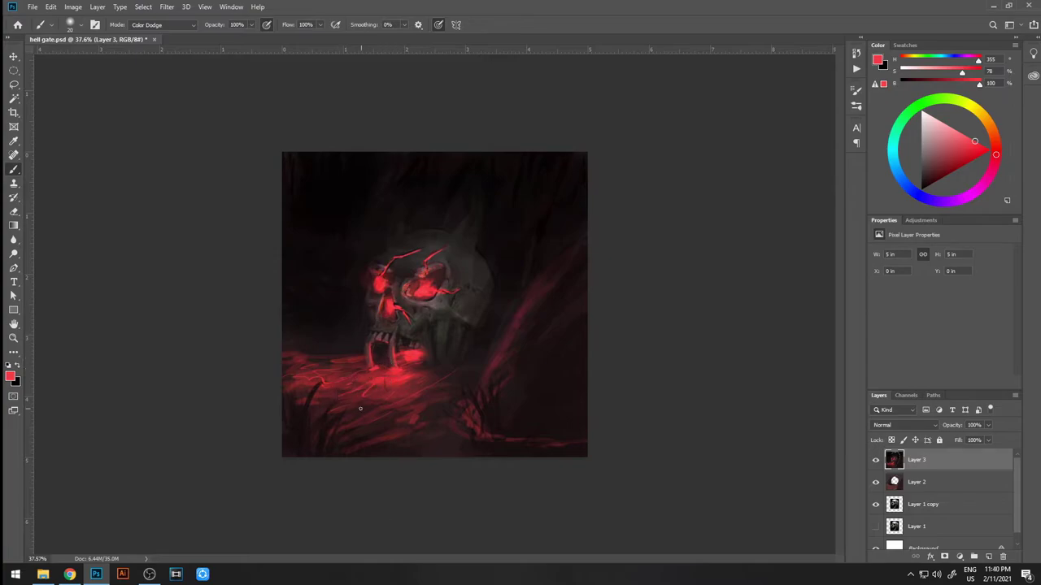
{"action": "scroll", "coordinate": [360, 408], "scroll_direction": "up", "scroll_amount": 2}
{"action": "key", "text": "shift+alt+n"}
{"action": "left_click", "coordinate": [420, 226], "text": "alt"}
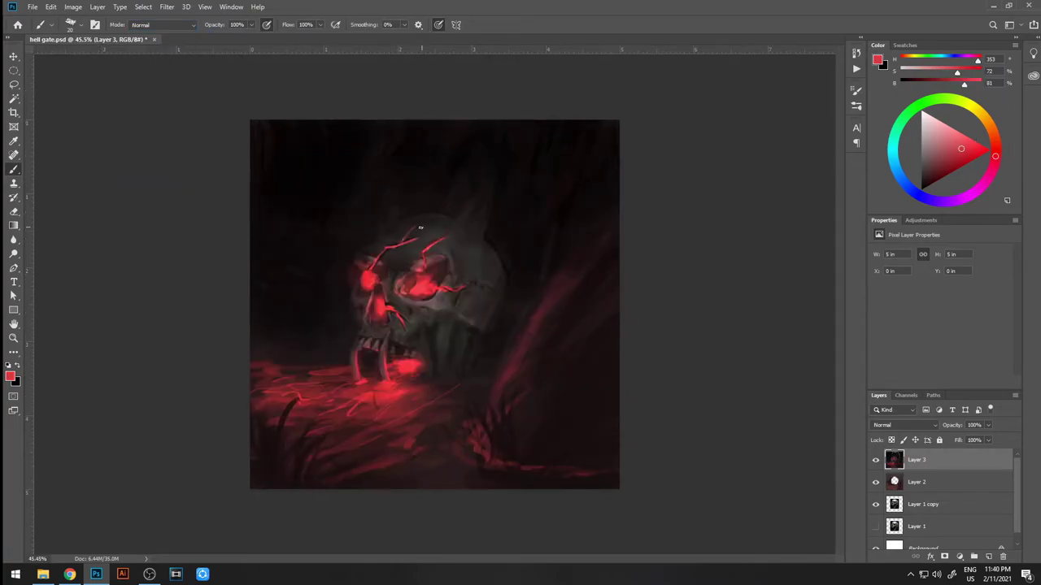
{"action": "left_click", "coordinate": [373, 314], "text": "alt"}
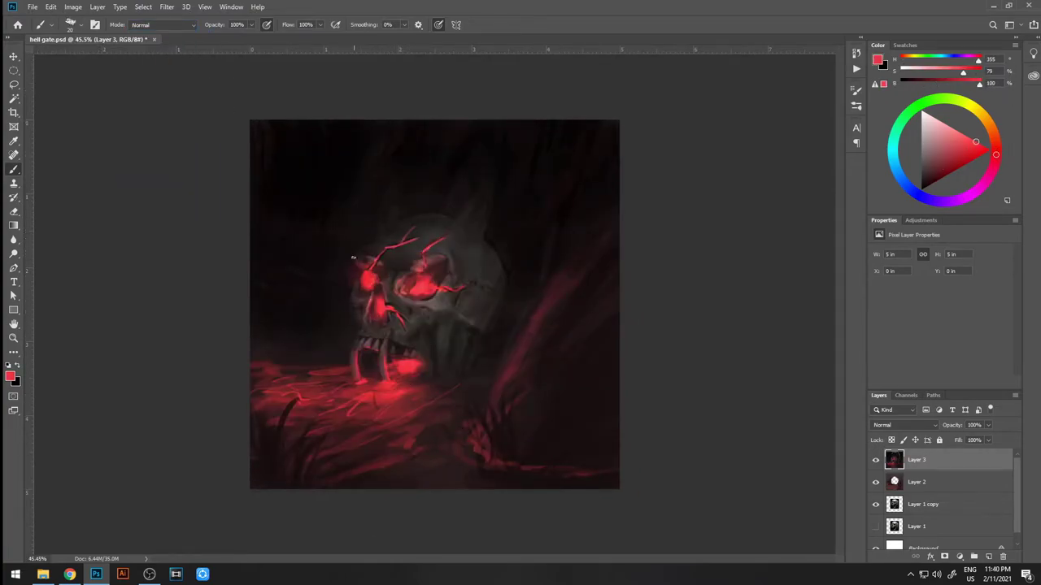
- Discard the empty Layer 4, sample dark greys, and paint the two horns on Layer 3
{"action": "left_click", "coordinate": [997, 553]}
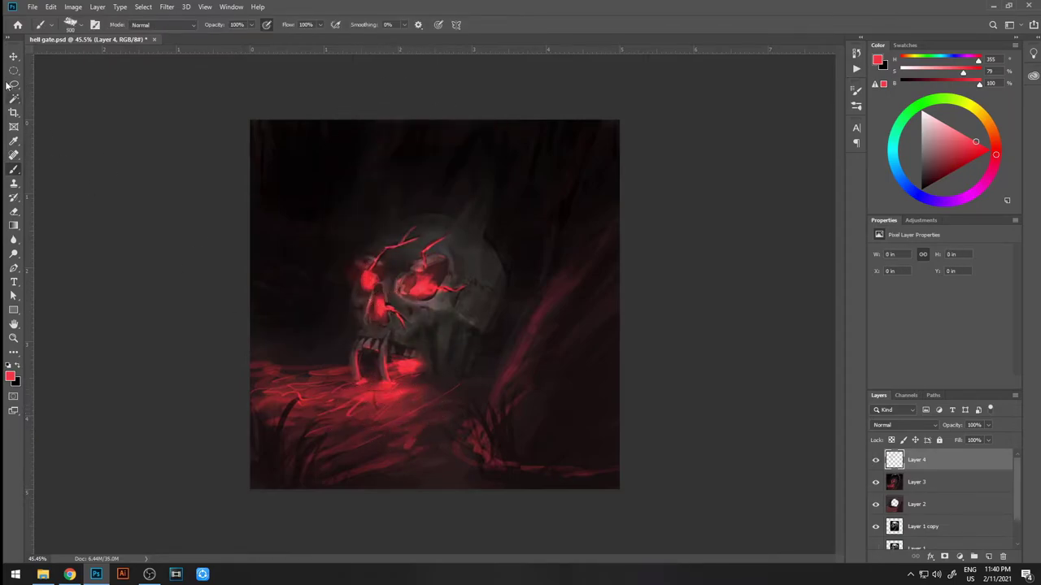
{"action": "left_click_drag", "start_coordinate": [406, 325], "coordinate": [396, 390]}
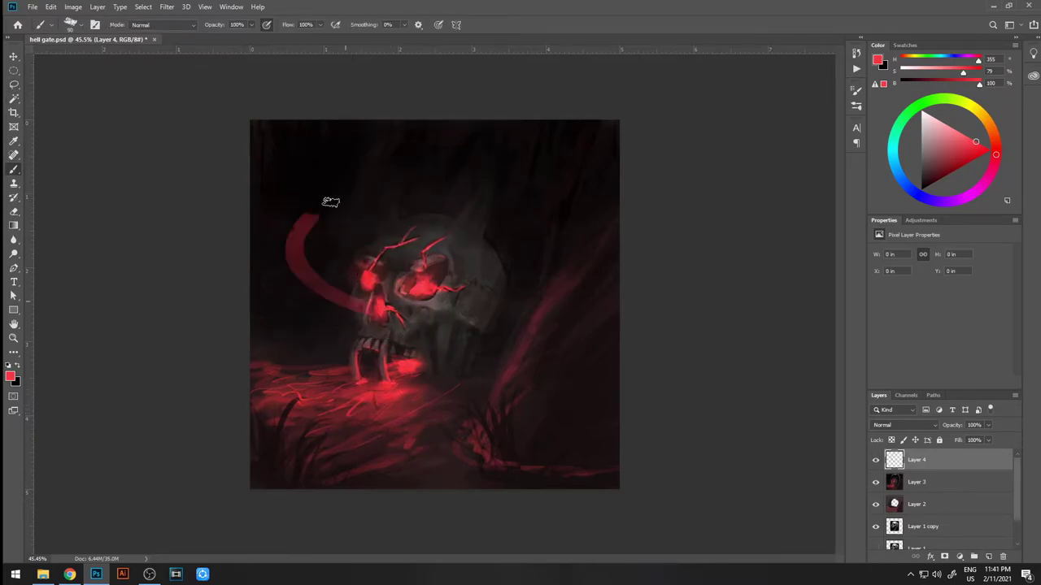
{"action": "key", "text": "ctrl+z"}
{"action": "left_click", "coordinate": [414, 375], "text": "alt"}
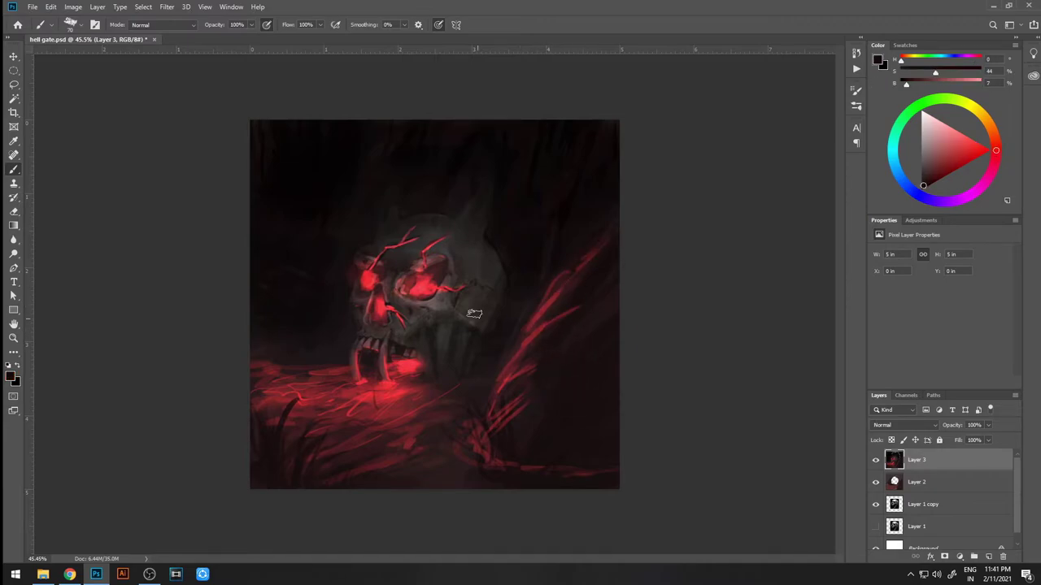
{"action": "left_click", "coordinate": [418, 231], "text": "alt"}
{"action": "left_click", "coordinate": [457, 254], "text": "alt"}
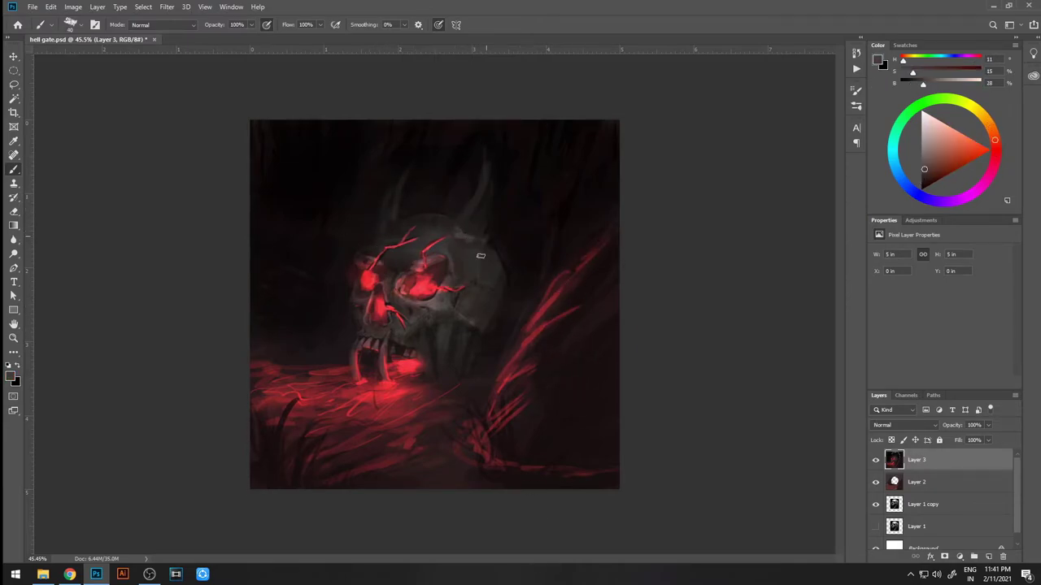
{"action": "left_click", "coordinate": [464, 247], "text": "alt"}
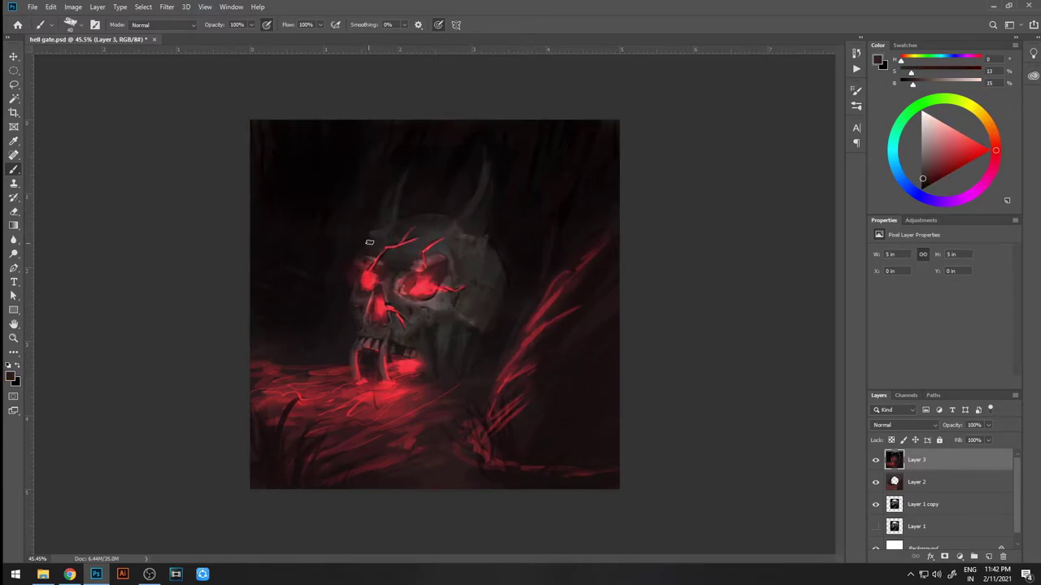
{"action": "left_click", "coordinate": [476, 261], "text": "alt"}
{"action": "left_click", "coordinate": [488, 189], "text": "alt"}
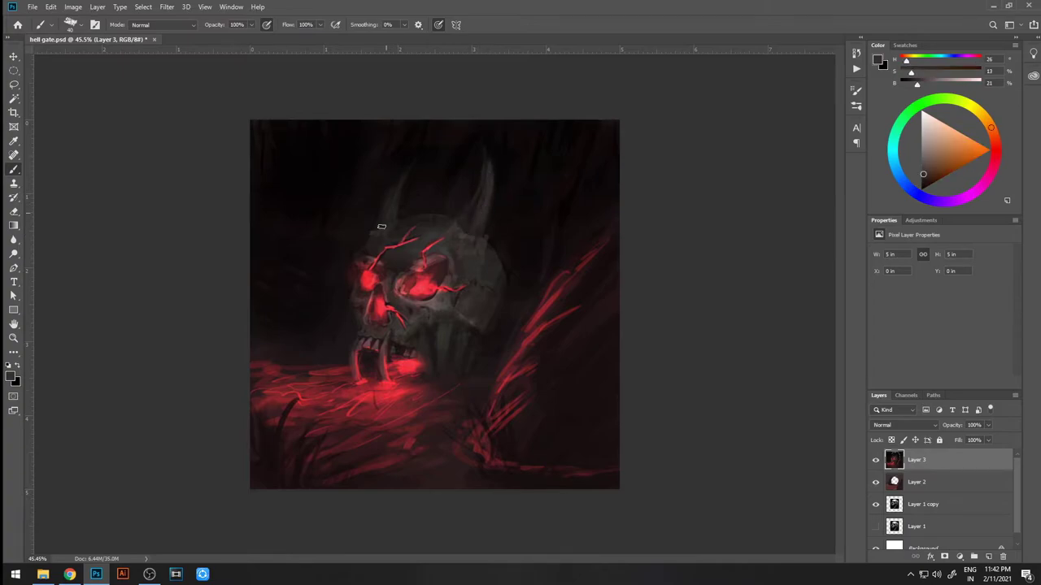
{"action": "left_click", "coordinate": [541, 288], "text": "alt"}
- On a new Overlay Layer 4, lighten the skull's lower right and brush purple over its upper right
{"action": "key", "text": "ctrl+shift+alt+n"}
{"action": "left_click_drag", "start_coordinate": [456, 290], "coordinate": [444, 334]}
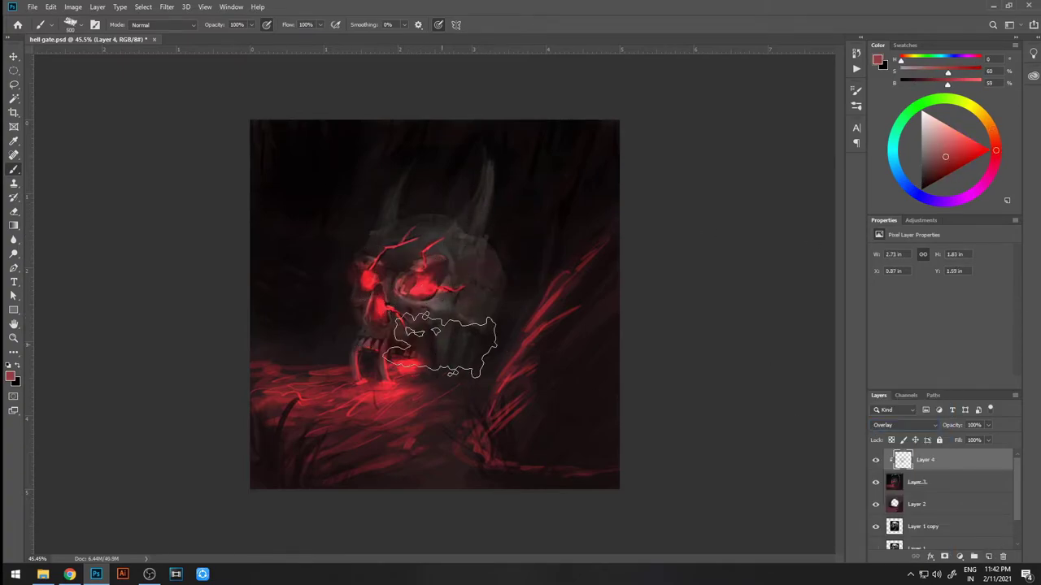
{"action": "key", "text": "e"}
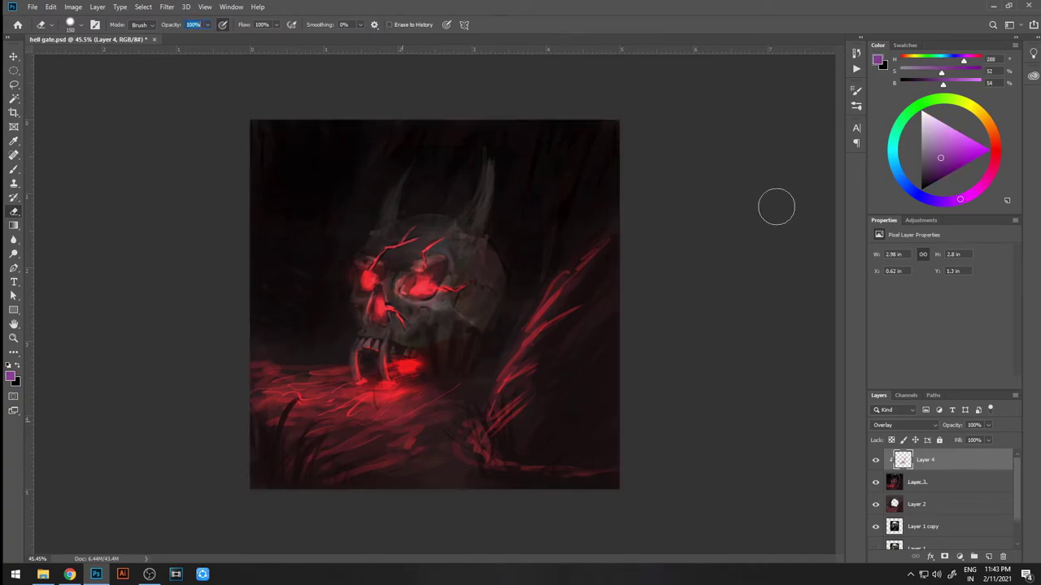
{"action": "key", "text": "b"}
{"action": "left_click_drag", "start_coordinate": [499, 344], "coordinate": [651, 139]}
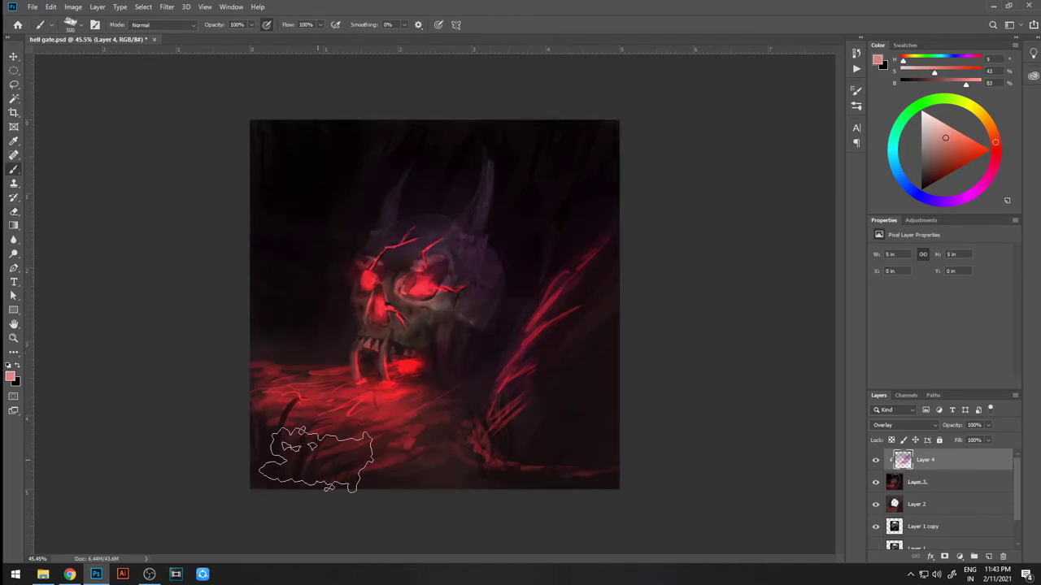
- Pick red and dark purple on Layer 3, flip the canvas to check, then reselect Layer 4
{"action": "left_click", "coordinate": [284, 449], "text": "ctrl"}
{"action": "left_click", "coordinate": [284, 449], "text": "alt"}
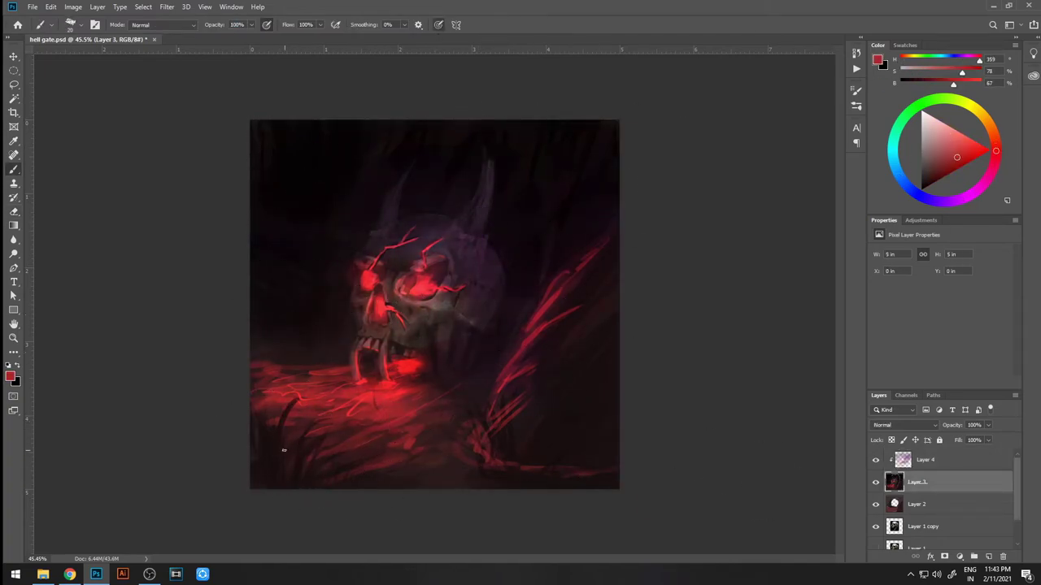
{"action": "left_click", "coordinate": [482, 405], "text": "alt"}
{"action": "key", "text": "h"}
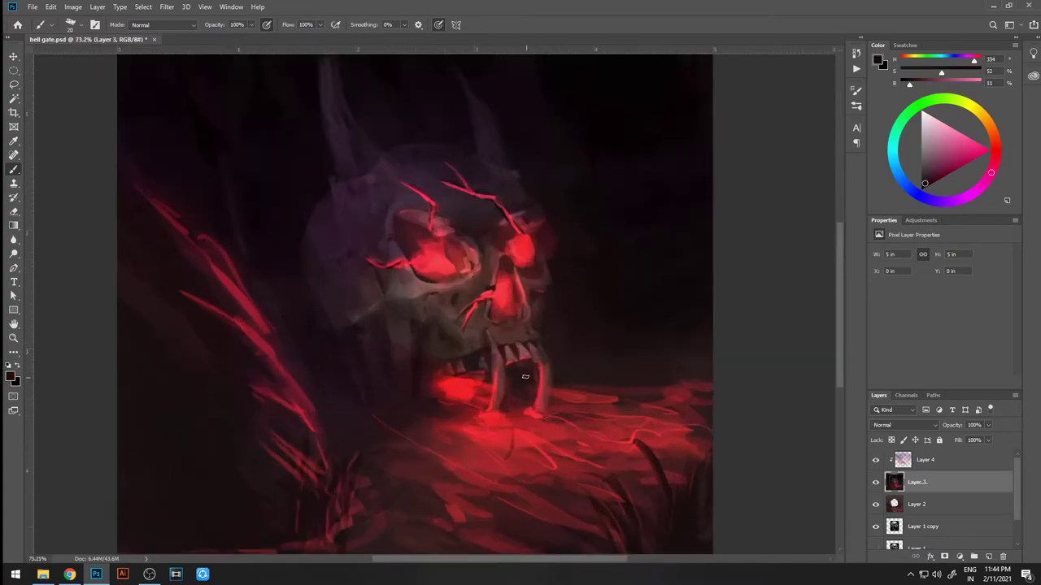
{"action": "key", "text": "h"}
{"action": "left_click", "coordinate": [951, 460]}
- Add Layer 5, sample bright reds from the skull's glow, and set the brush to Overlay
{"action": "key", "text": "ctrl+shift+alt+n"}
{"action": "left_click", "coordinate": [363, 328], "text": "alt"}
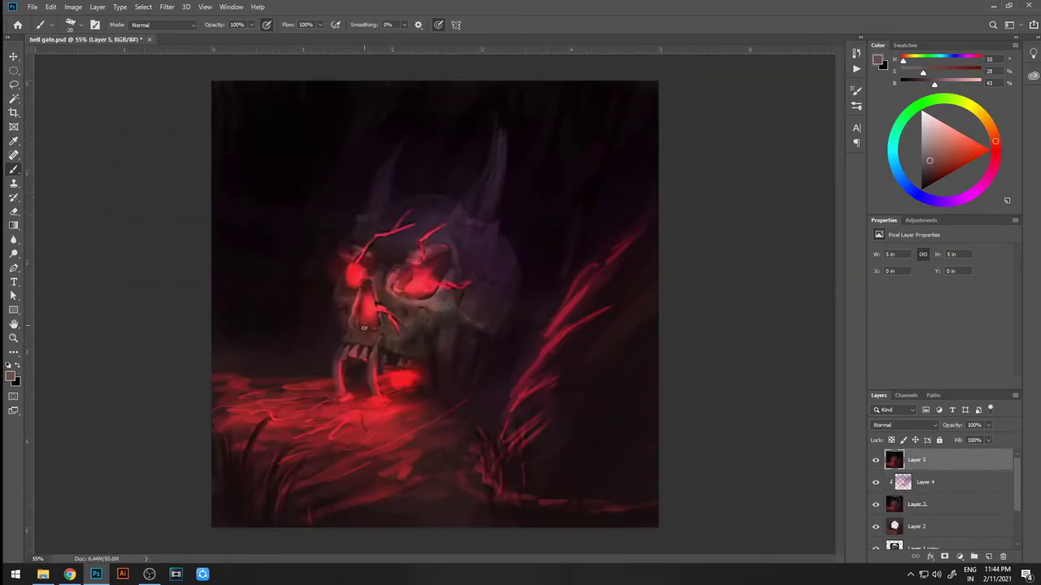
{"action": "left_click", "coordinate": [404, 377], "text": "alt"}
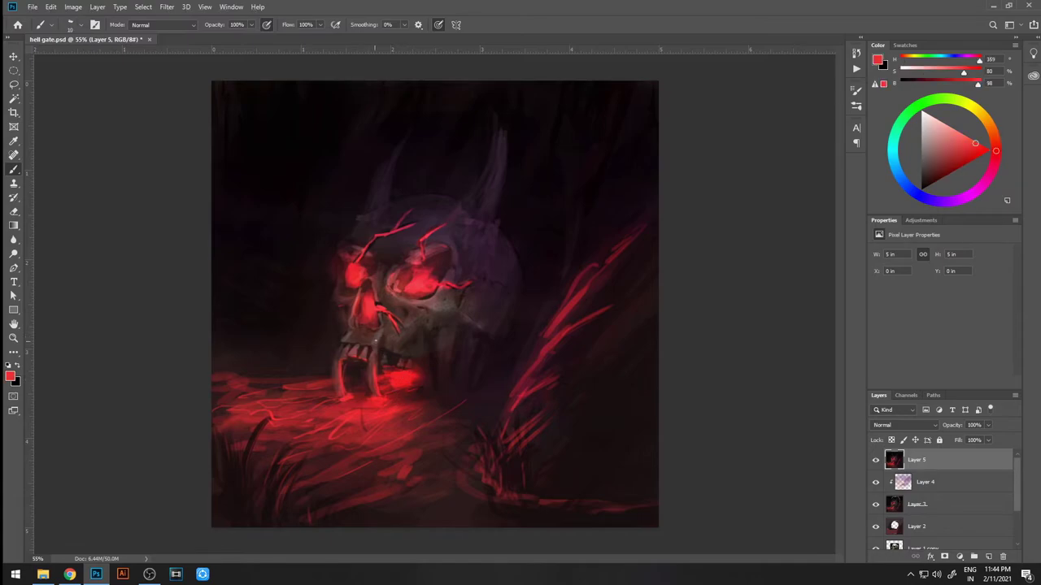
{"action": "left_click", "coordinate": [385, 337], "text": "alt"}
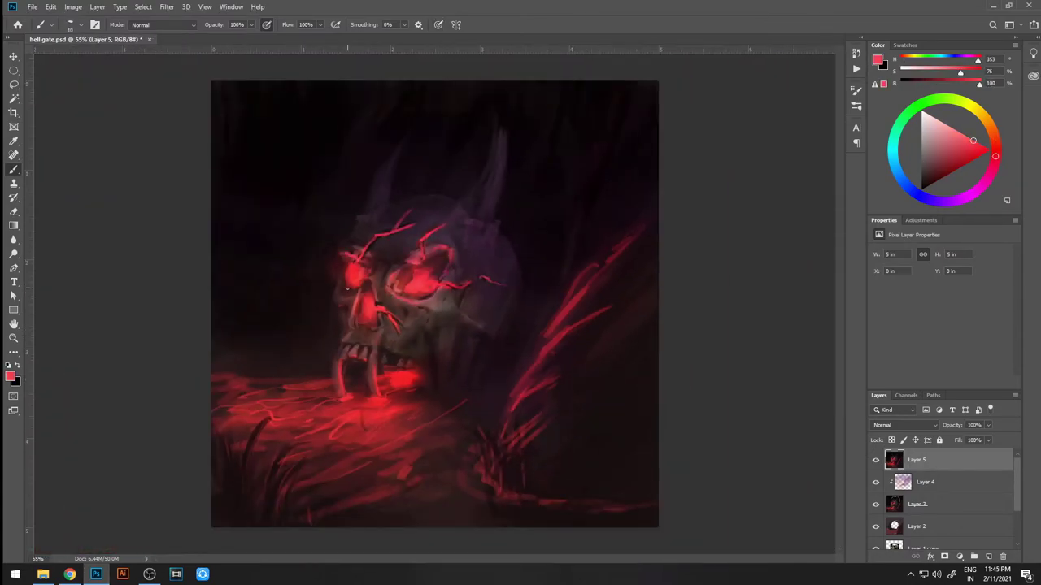
{"action": "left_click", "coordinate": [162, 24]}
{"action": "left_click", "coordinate": [163, 99]}
- With a Normal brush, paint dark red vertical strokes left of the skull
{"action": "scroll", "coordinate": [458, 191], "scroll_direction": "down", "scroll_amount": 3}
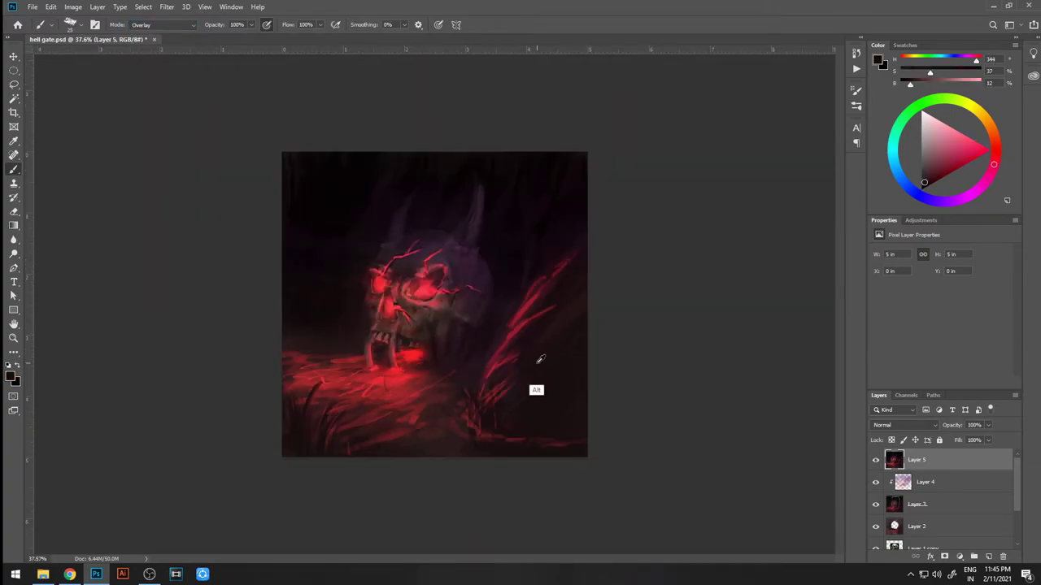
{"action": "left_click", "coordinate": [335, 354], "text": "alt"}
{"action": "key", "text": "shift+alt+n"}
{"action": "left_click", "coordinate": [335, 355], "text": "alt"}
{"action": "left_click_drag", "start_coordinate": [333, 353], "coordinate": [322, 334]}
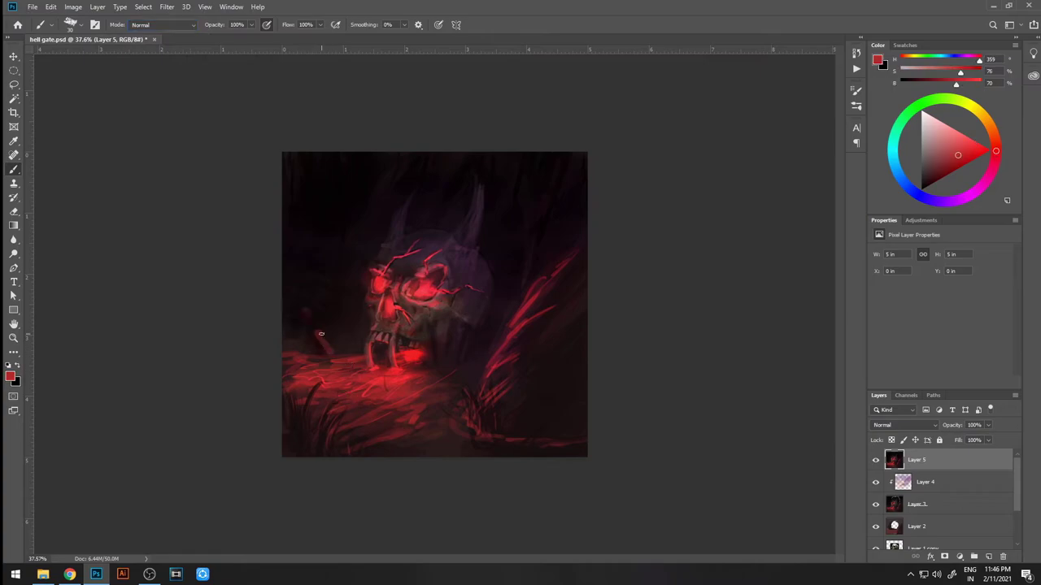
{"action": "left_click", "coordinate": [288, 317], "text": "alt"}
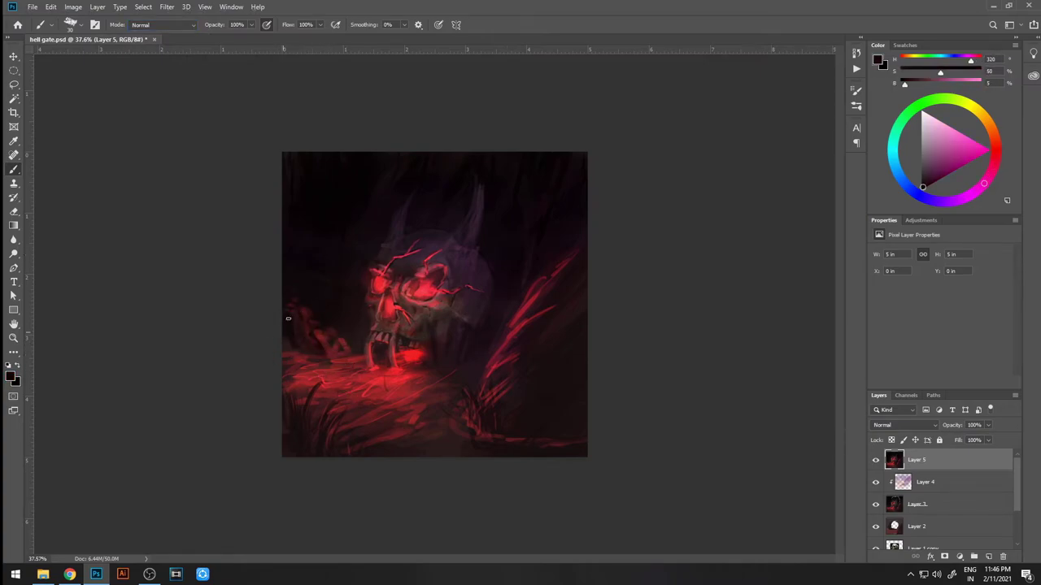
{"action": "left_click", "coordinate": [332, 344], "text": "alt"}
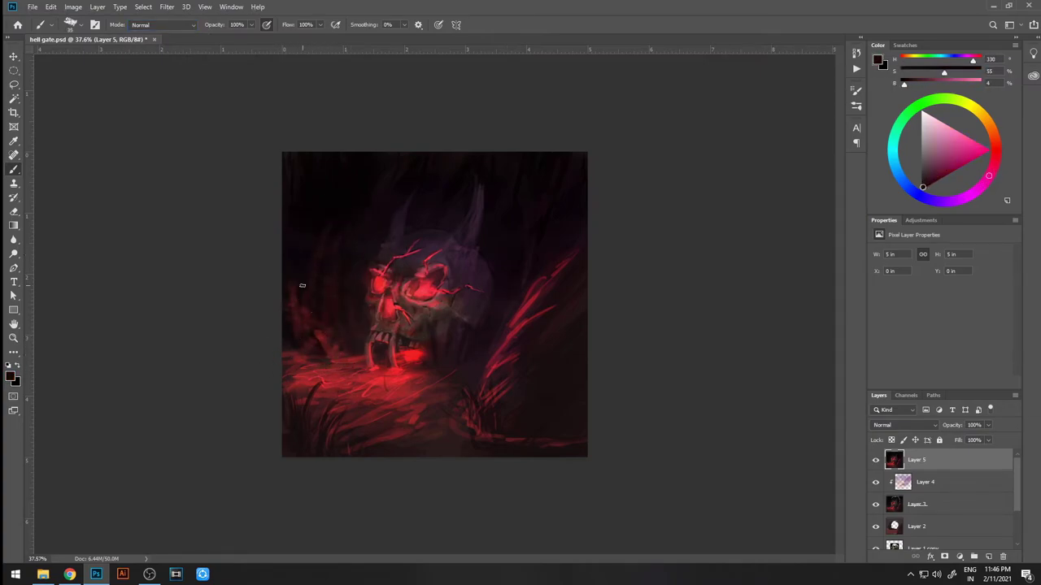
{"action": "left_click_drag", "start_coordinate": [298, 284], "coordinate": [316, 342]}
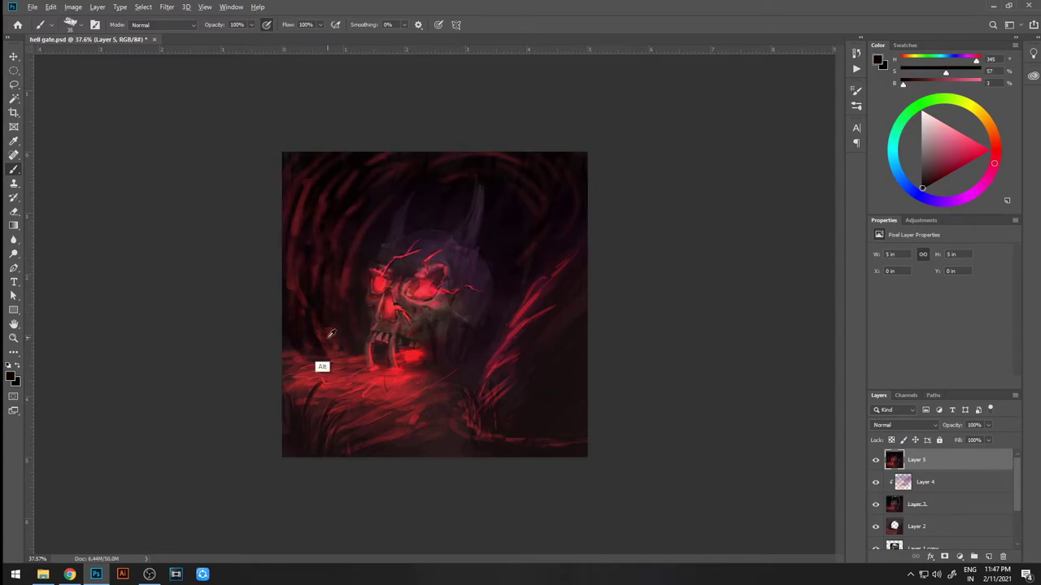
- Sample dark and bright reds and a dark purple from the right side of the painting
{"action": "left_click", "coordinate": [555, 164], "text": "alt"}
{"action": "left_click", "coordinate": [542, 200], "text": "alt"}
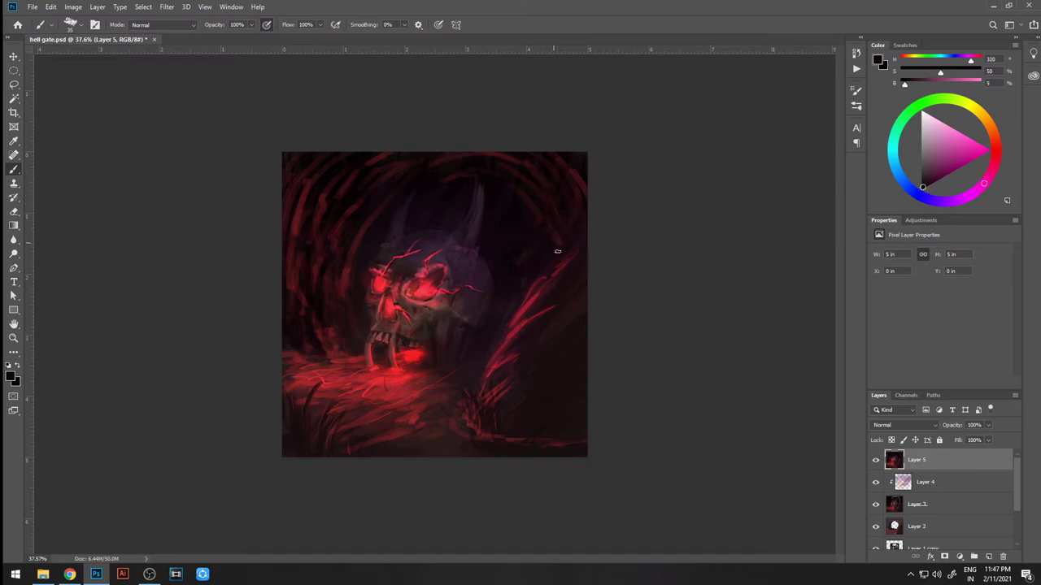
{"action": "scroll", "coordinate": [515, 384], "scroll_direction": "down", "scroll_amount": 2}
{"action": "scroll", "coordinate": [515, 384], "scroll_direction": "up", "scroll_amount": 2}
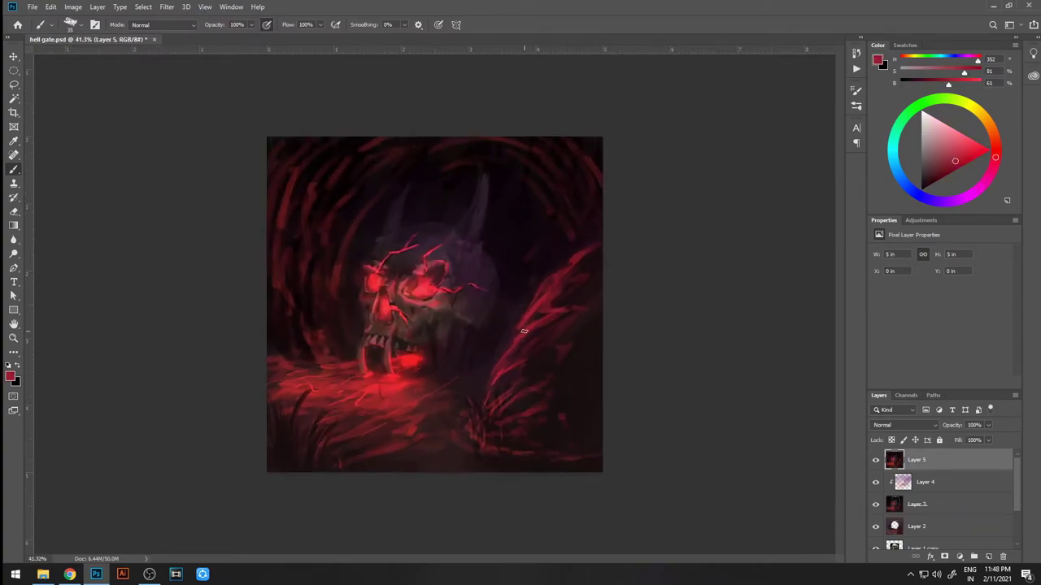
{"action": "left_click", "coordinate": [524, 346], "text": "alt"}
{"action": "scroll", "coordinate": [512, 305], "scroll_direction": "down", "scroll_amount": 2}
{"action": "scroll", "coordinate": [520, 313], "scroll_direction": "up", "scroll_amount": 3}
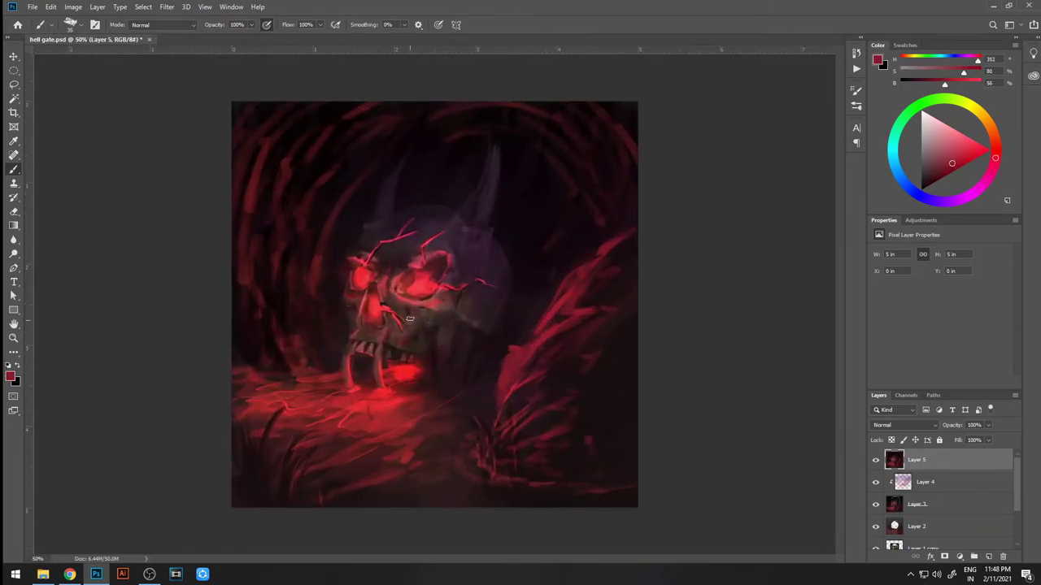
{"action": "left_click", "coordinate": [531, 320], "text": "alt"}
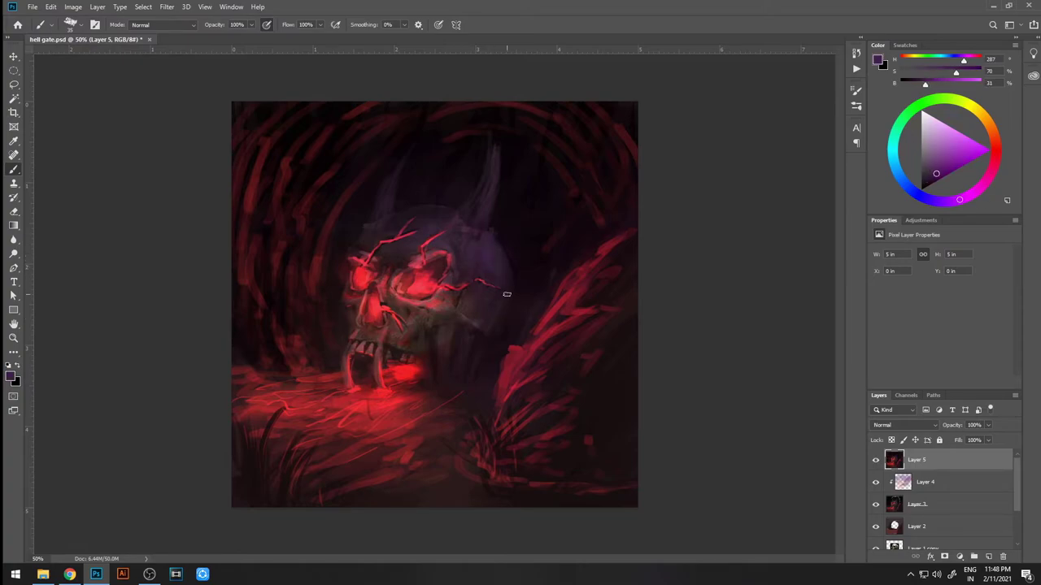
- Paint a short red stroke near the skull's mouth, then add an empty Layer 6
{"action": "left_click", "coordinate": [992, 173]}
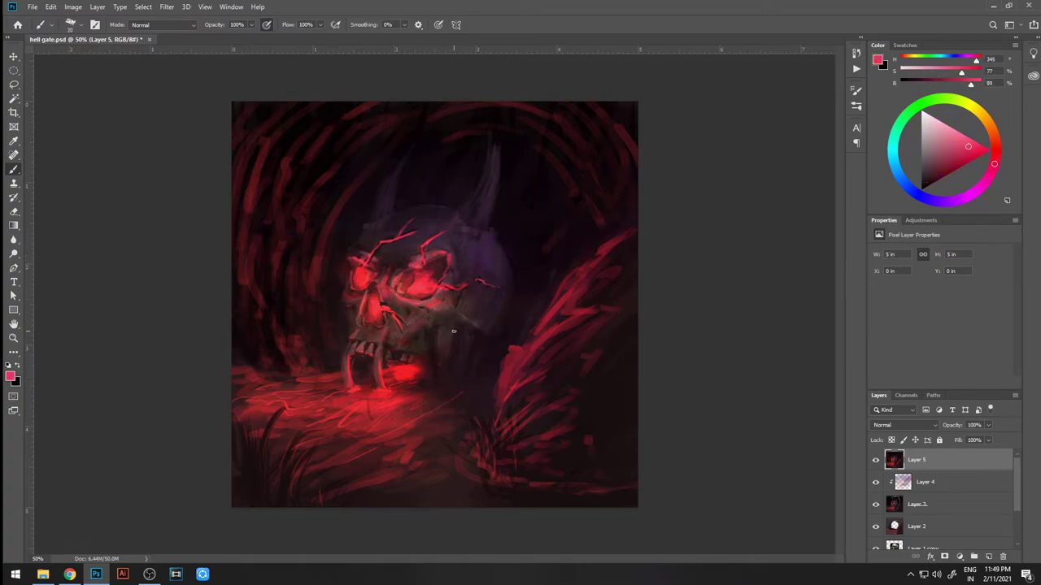
{"action": "left_click", "coordinate": [442, 372], "text": "alt"}
{"action": "left_click_drag", "start_coordinate": [420, 381], "coordinate": [439, 384]}
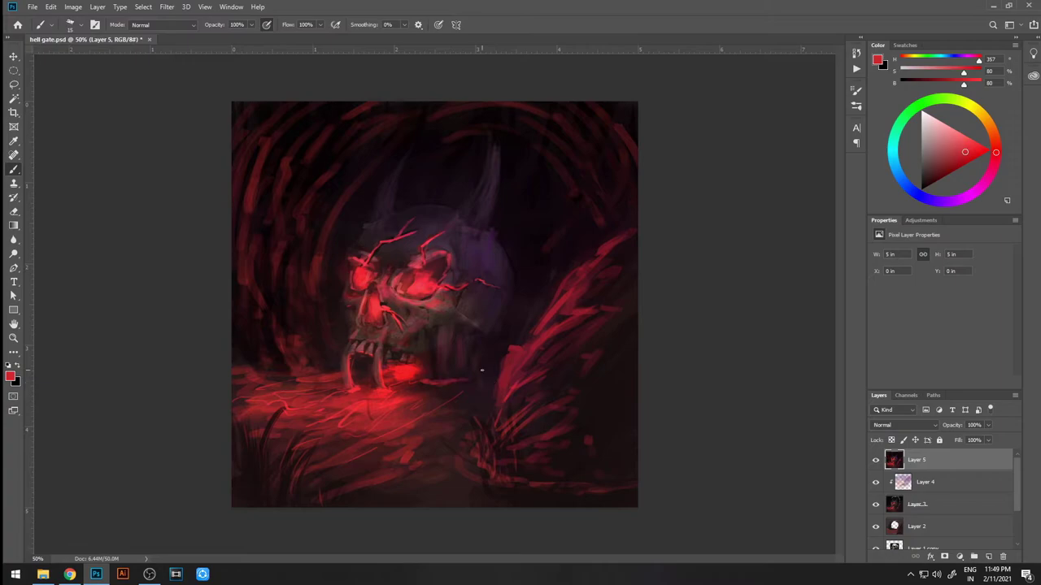
{"action": "scroll", "coordinate": [500, 319], "scroll_direction": "up", "scroll_amount": 1}
{"action": "key", "text": "ctrl+shift+alt+n"}
{"action": "key", "text": "F5"}
- Set Layer 6 to Color Dodge, enable Shape Dynamics (76% size jitter) and Scattering, then add Layer 7
{"action": "left_click", "coordinate": [836, 136]}
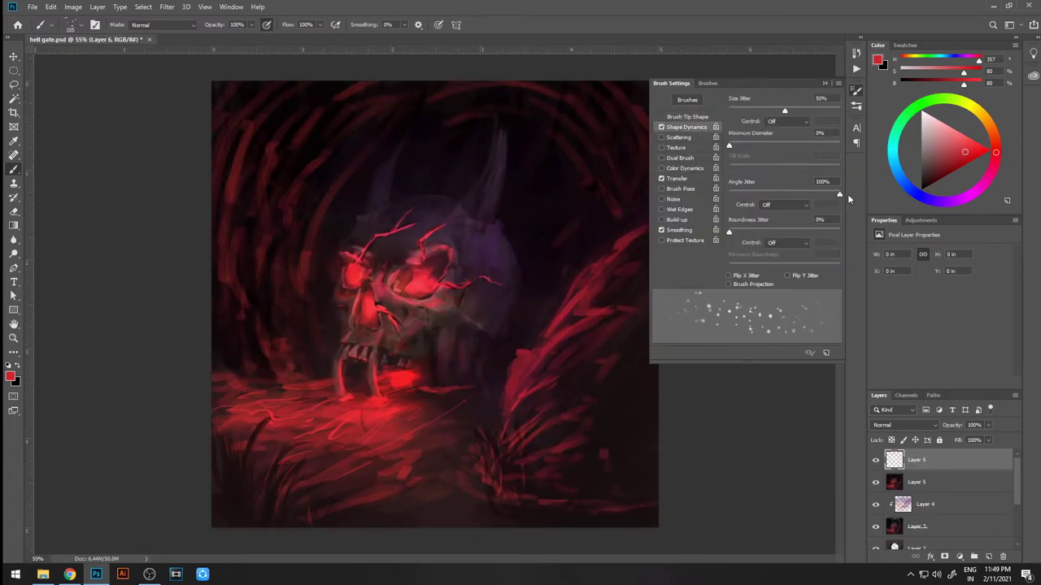
{"action": "key", "text": "F5"}
{"action": "key", "text": "shift+alt+d"}
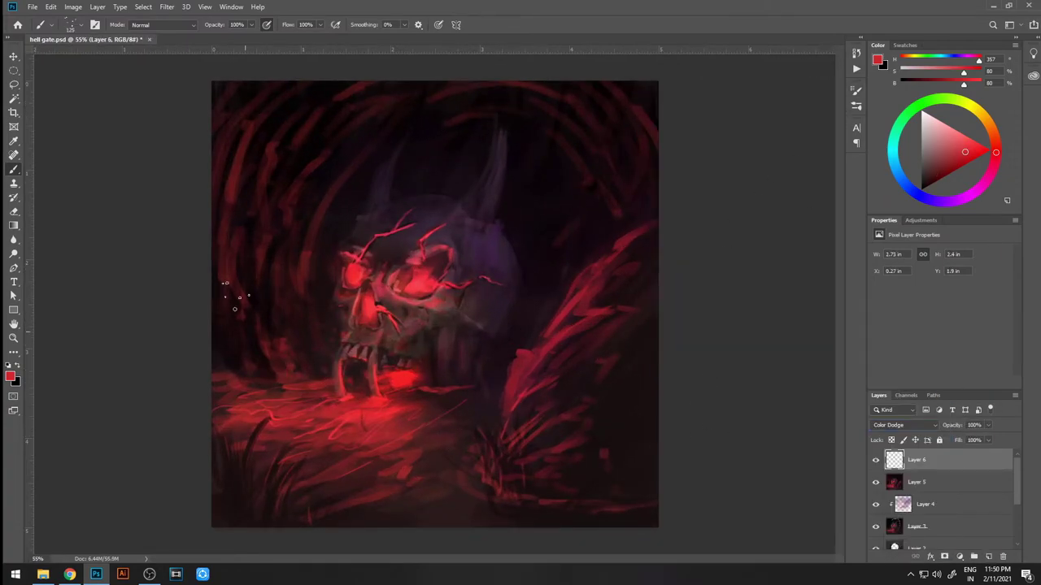
{"action": "key", "text": "F5"}
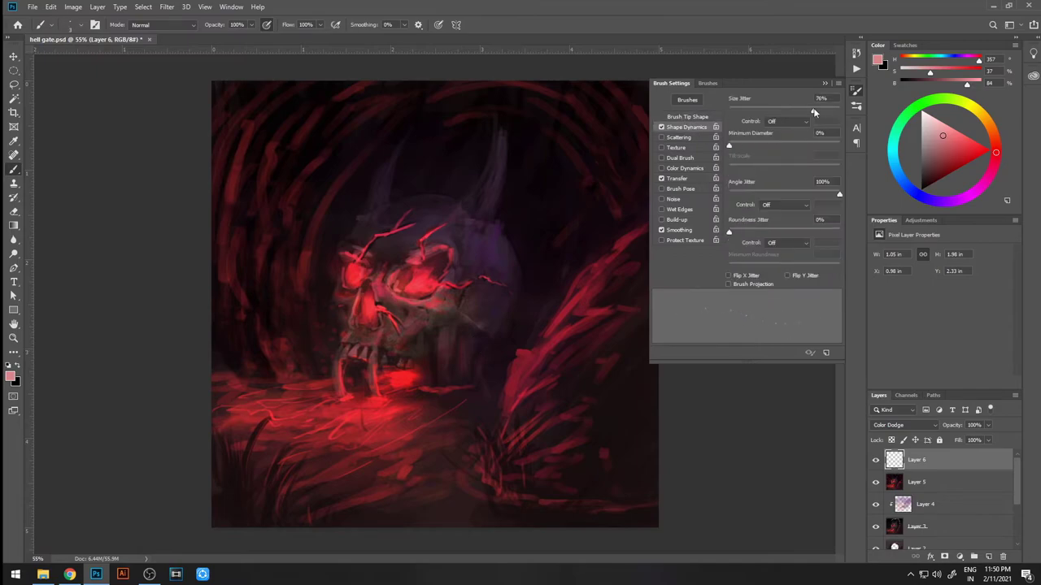
{"action": "left_click", "coordinate": [679, 136]}
{"action": "left_click", "coordinate": [696, 119]}
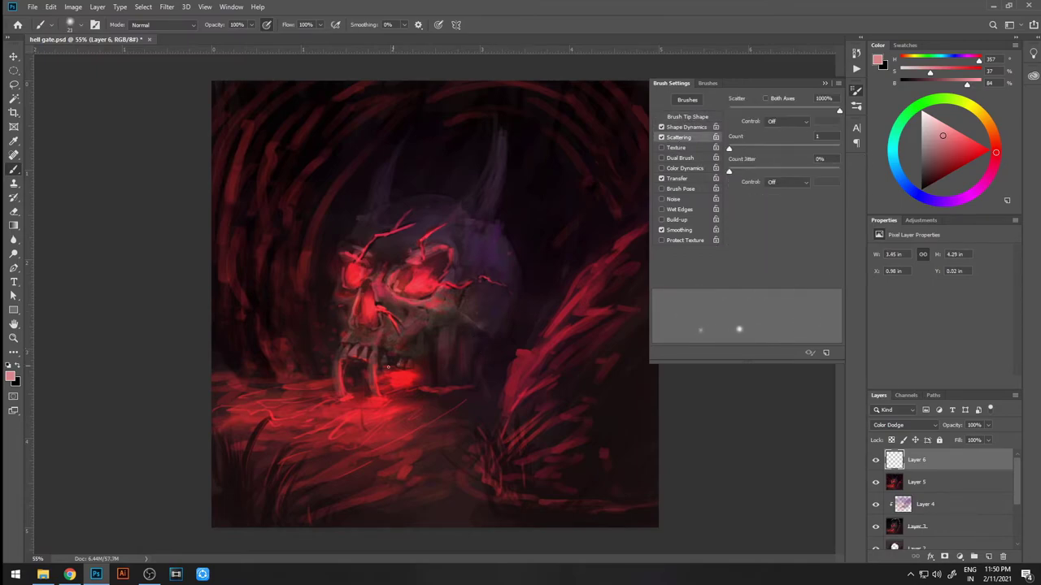
{"action": "key", "text": "F5"}
{"action": "left_click", "coordinate": [988, 557]}
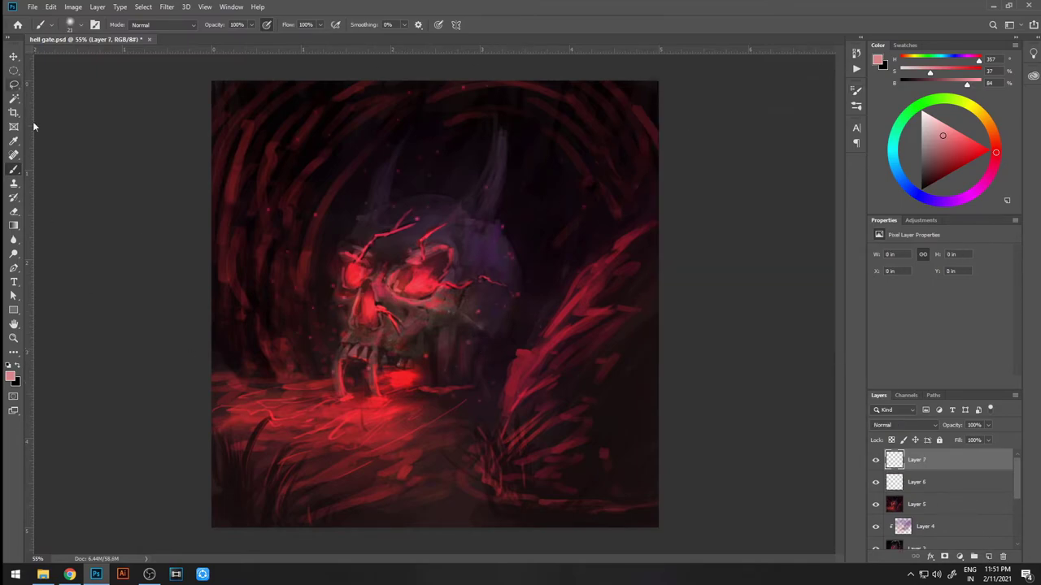
{"action": "left_click", "coordinate": [581, 469], "text": "alt"}
{"action": "key", "text": "F5"}
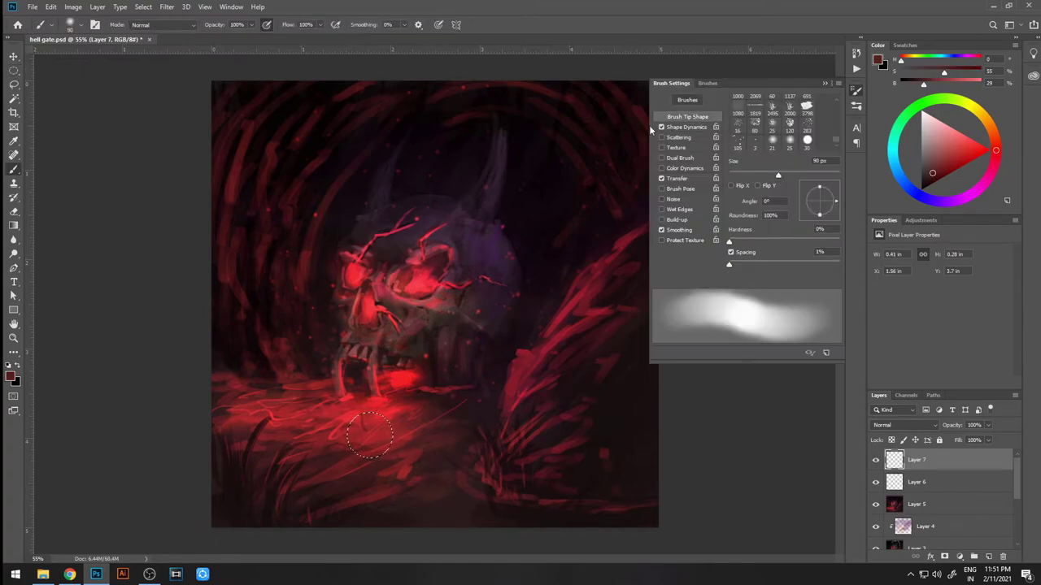
{"action": "key", "text": "F5"}
{"action": "left_click", "coordinate": [357, 437]}
{"action": "left_click", "coordinate": [354, 438], "text": "alt"}
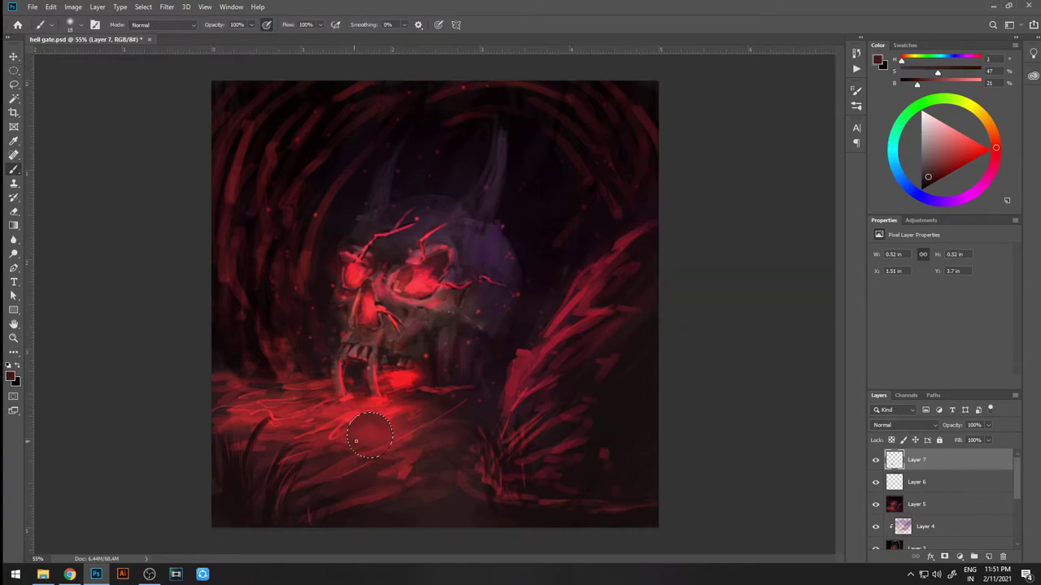
{"action": "left_click", "coordinate": [370, 435], "text": "alt"}
{"action": "left_click", "coordinate": [374, 423], "text": "alt"}
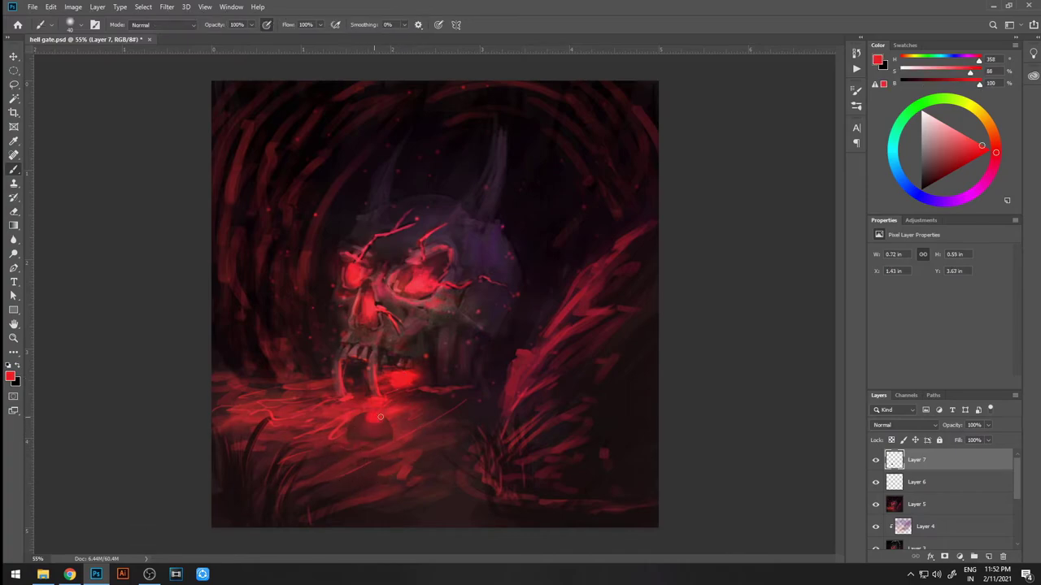
{"action": "right_click", "coordinate": [501, 445]}
{"action": "key", "text": "Escape"}
{"action": "key", "text": "bracketleft"}
{"action": "key", "text": "bracketleft"}
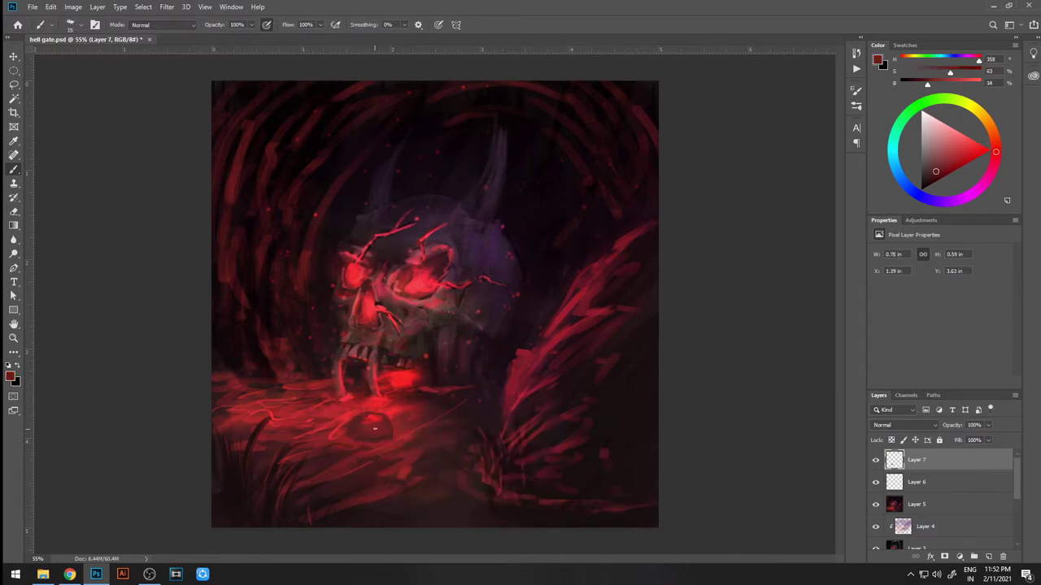
{"action": "left_click", "coordinate": [395, 430], "text": "alt"}
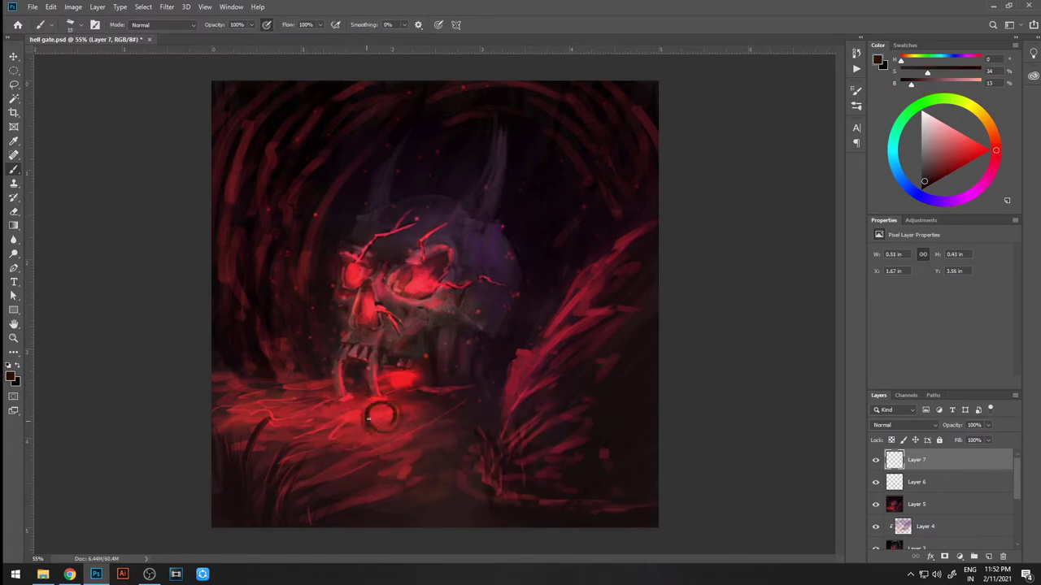
{"action": "left_click", "coordinate": [387, 413], "text": "alt"}
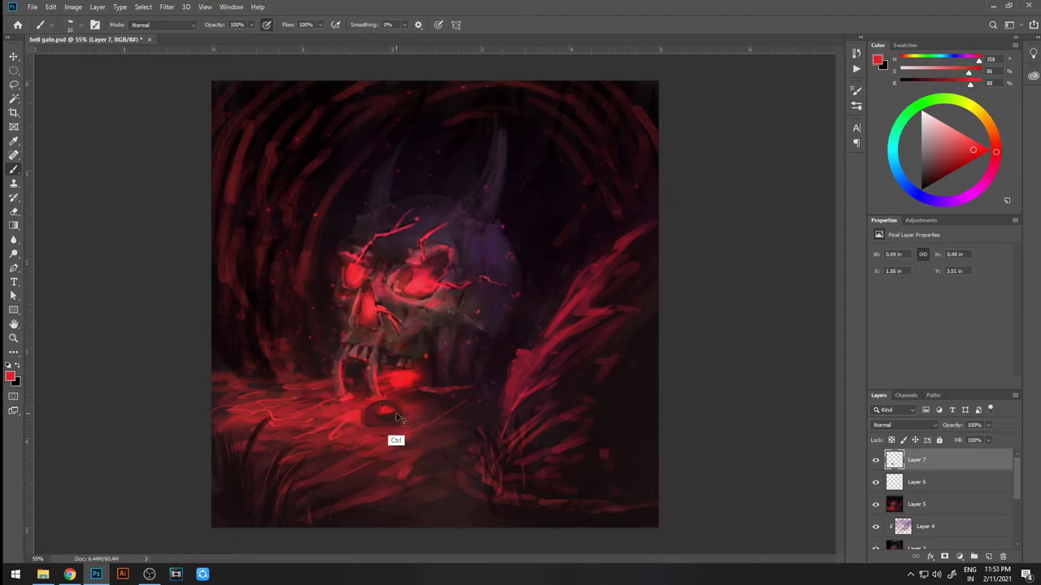
{"action": "key", "text": "ctrl+z"}
{"action": "left_click", "coordinate": [856, 90]}
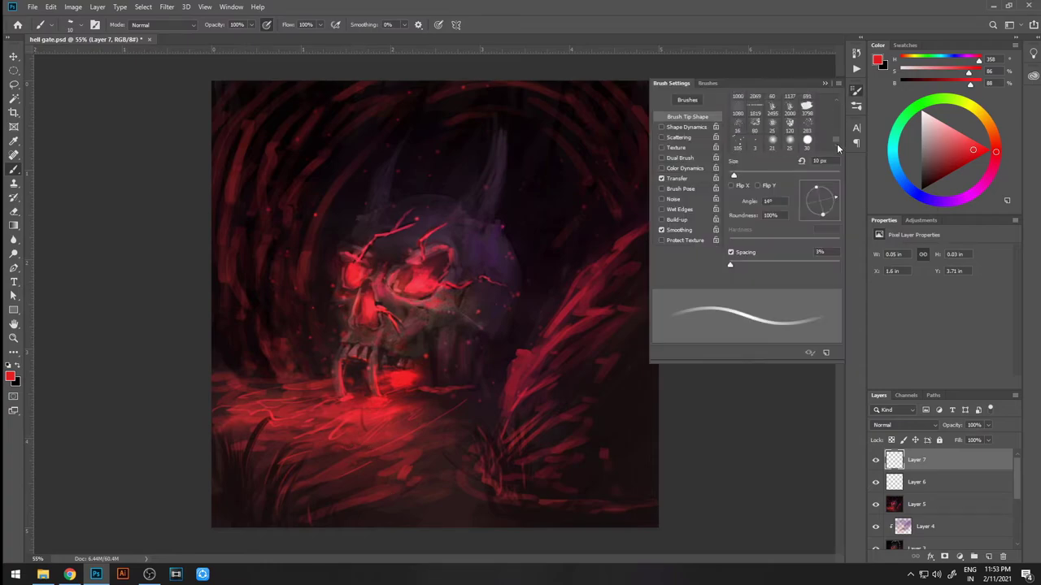
{"action": "left_click", "coordinate": [856, 90]}
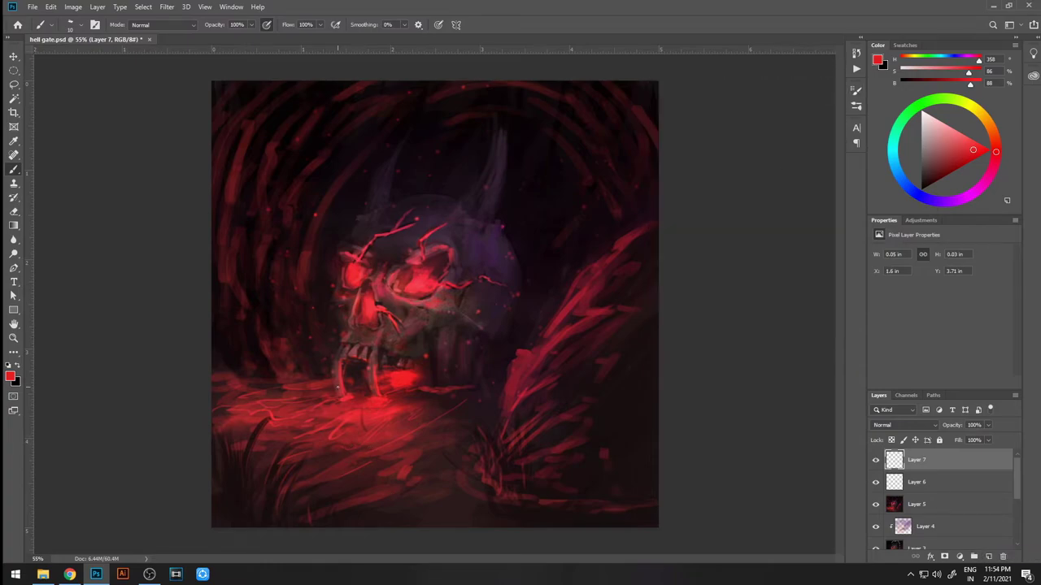
{"action": "scroll", "coordinate": [413, 400], "scroll_direction": "down", "scroll_amount": 2}
{"action": "key", "text": "alt+bracketleft"}
{"action": "key", "text": "alt+bracketleft"}
{"action": "key", "text": "4"}
- Sample dark purple from the painting and set Layer 7's blend mode to Overlay
{"action": "left_click", "coordinate": [341, 331], "text": "alt"}
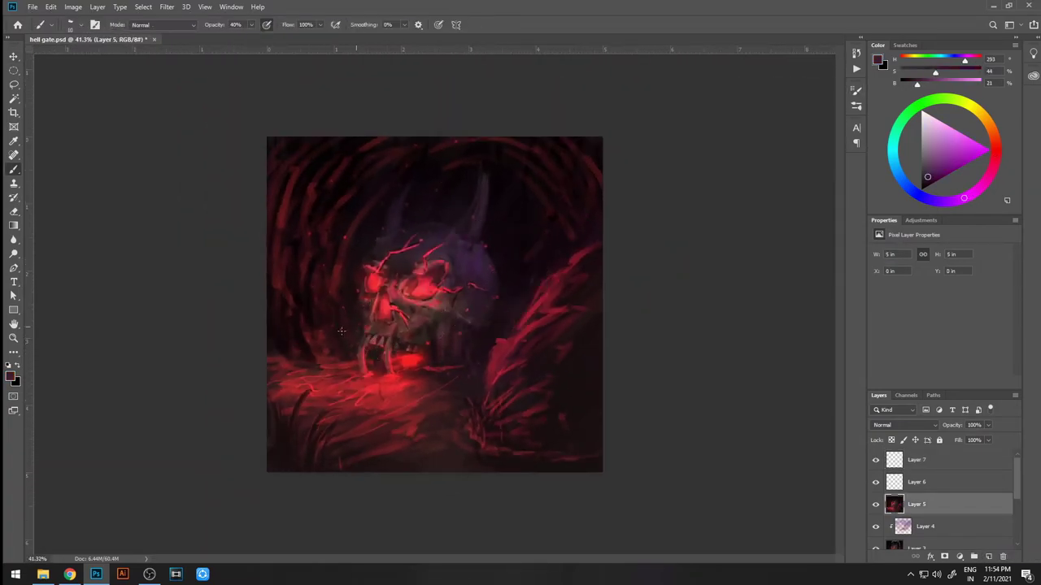
{"action": "left_click", "coordinate": [916, 460]}
{"action": "left_click", "coordinate": [902, 425]}
{"action": "left_click", "coordinate": [894, 410]}
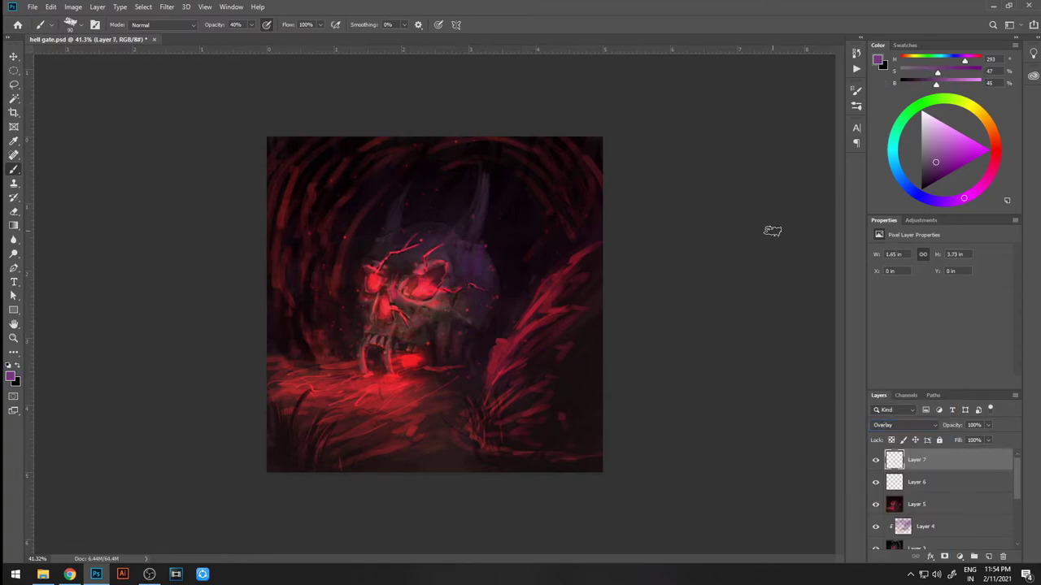
- Merge a copy of all visible layers and brighten the right horn with purple strokes
{"action": "left_click", "coordinate": [541, 366], "text": "alt"}
{"action": "key", "text": "ctrl+alt+shift+e"}
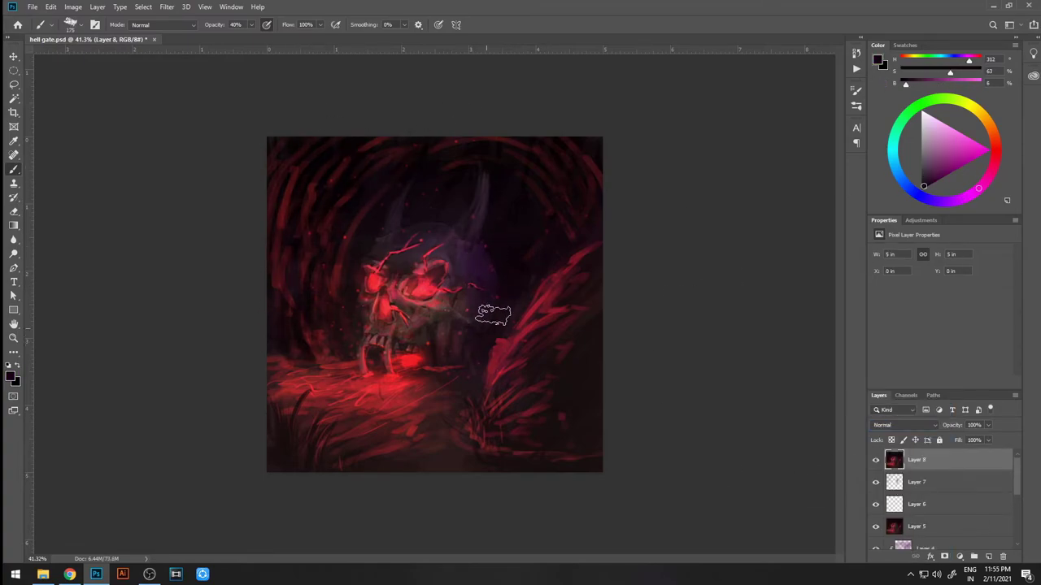
{"action": "scroll", "coordinate": [466, 285], "scroll_direction": "up", "scroll_amount": 3}
{"action": "scroll", "coordinate": [462, 235], "scroll_direction": "up", "scroll_amount": 2}
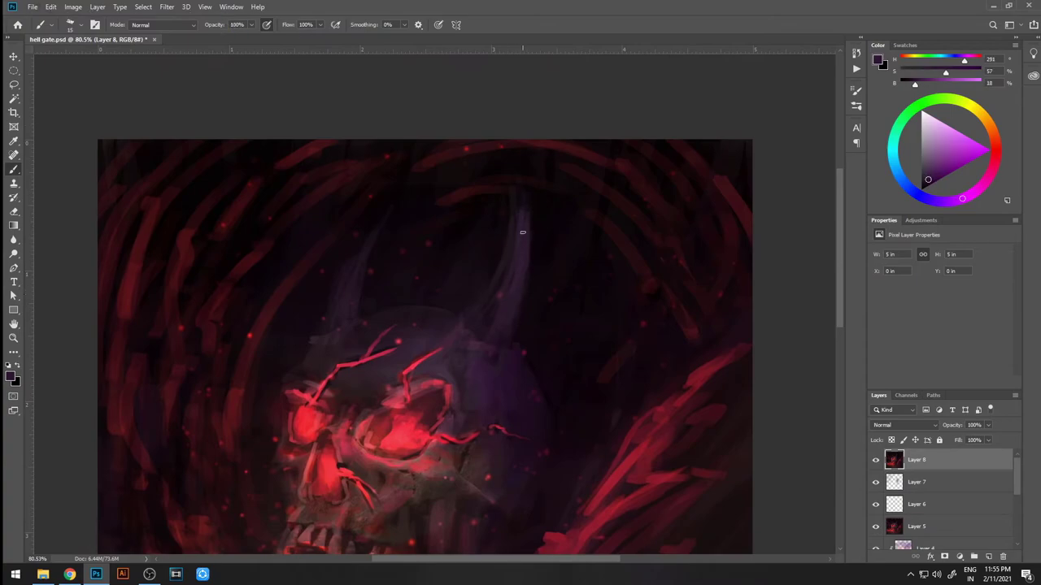
{"action": "left_click_drag", "start_coordinate": [520, 269], "coordinate": [477, 298]}
{"action": "left_click", "coordinate": [502, 285], "text": "alt"}
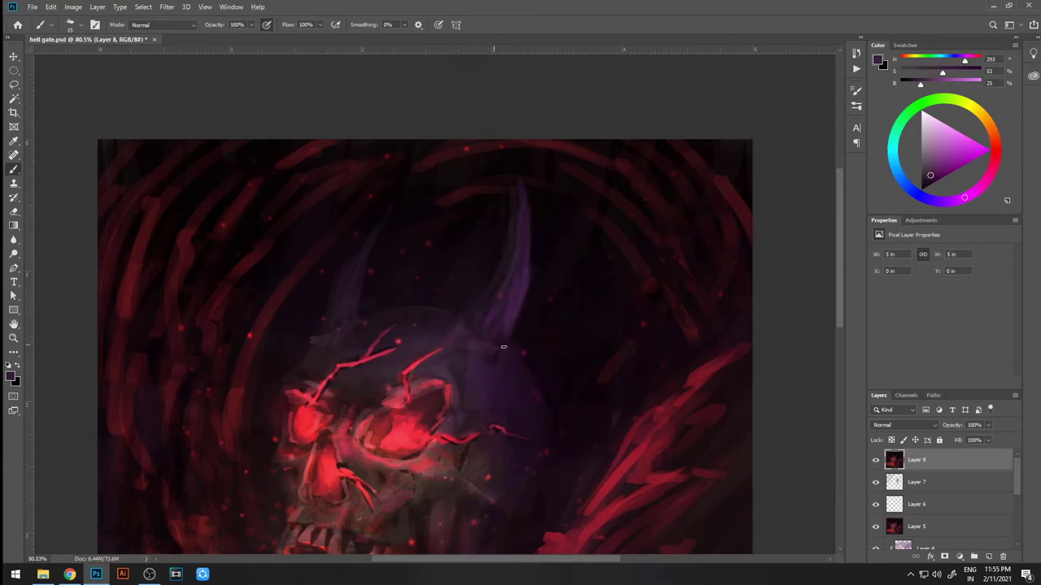
{"action": "scroll", "coordinate": [573, 335], "scroll_direction": "down", "scroll_amount": 1}
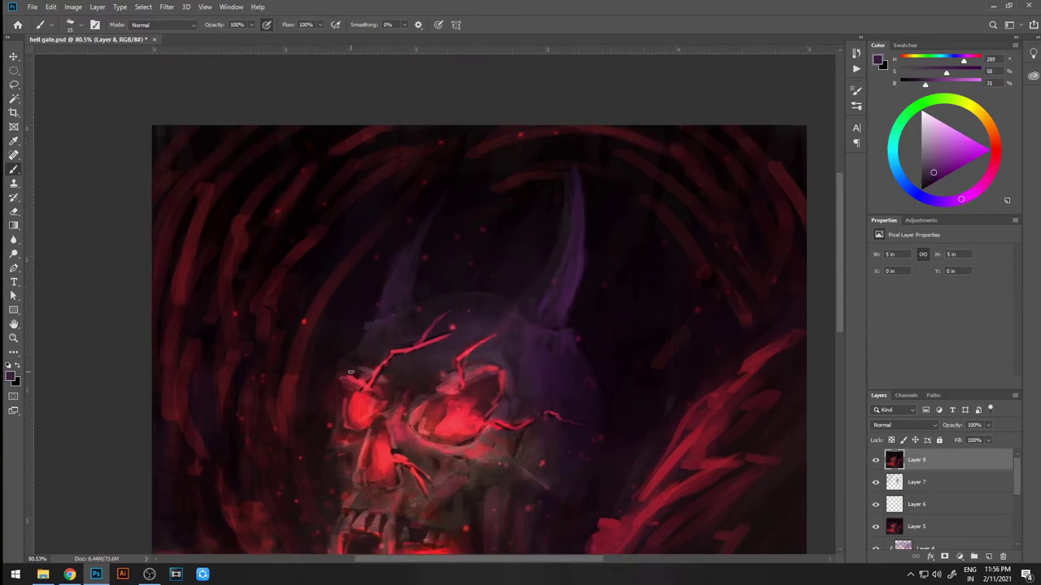
{"action": "scroll", "coordinate": [351, 372], "scroll_direction": "down", "scroll_amount": 3}
- Flip the image, lasso the left horn onto its own layer, and rotate it across the skull
{"action": "key", "text": "h"}
{"action": "key", "text": "l"}
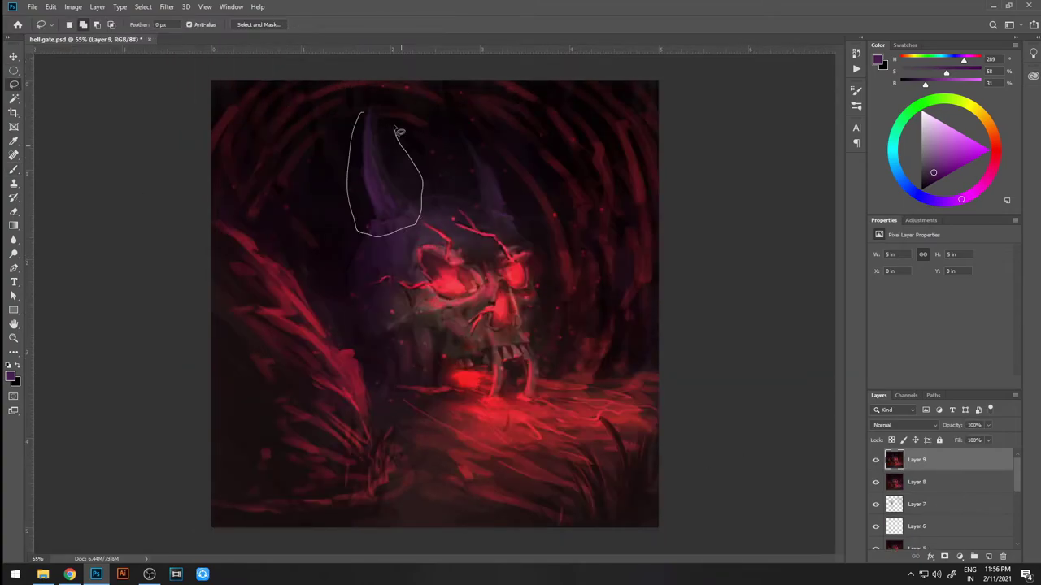
{"action": "left_click_drag", "start_coordinate": [357, 229], "coordinate": [362, 234]}
{"action": "key", "text": "ctrl+j"}
{"action": "key", "text": "ctrl+t"}
{"action": "mouse_move", "coordinate": [534, 174]}
{"action": "left_mouse_down"}
{"action": "mouse_move", "coordinate": [488, 203]}
{"action": "mouse_move", "coordinate": [488, 269]}
{"action": "left_mouse_up"}
{"action": "key", "text": "Escape"}
{"action": "key", "text": "ctrl+t"}
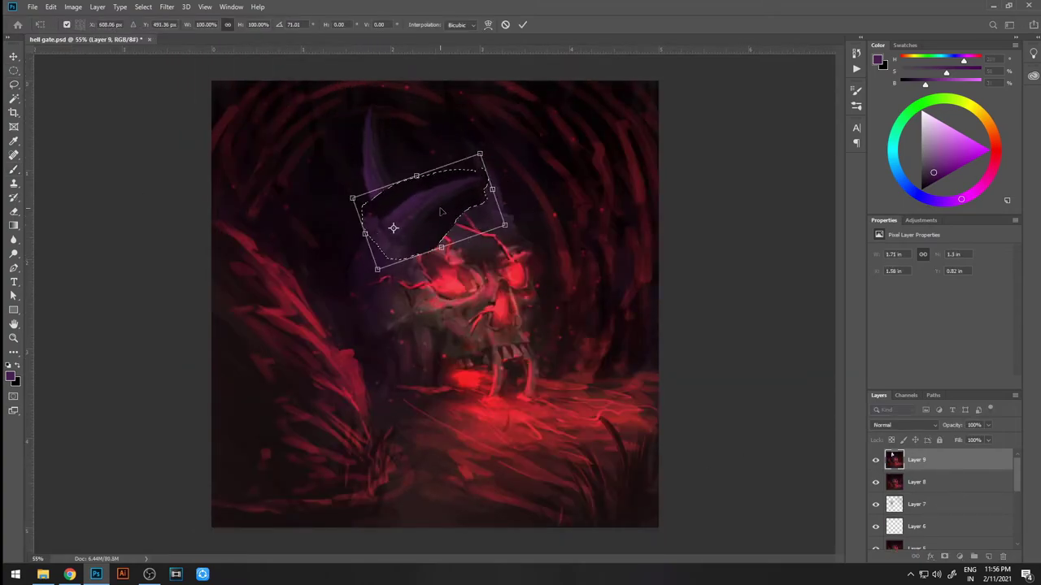
{"action": "key", "text": "Return"}
{"action": "key", "text": "b"}
- Paint over the upright horn in near-black and red, then discard the horn edits
{"action": "left_click", "coordinate": [390, 193], "text": "alt"}
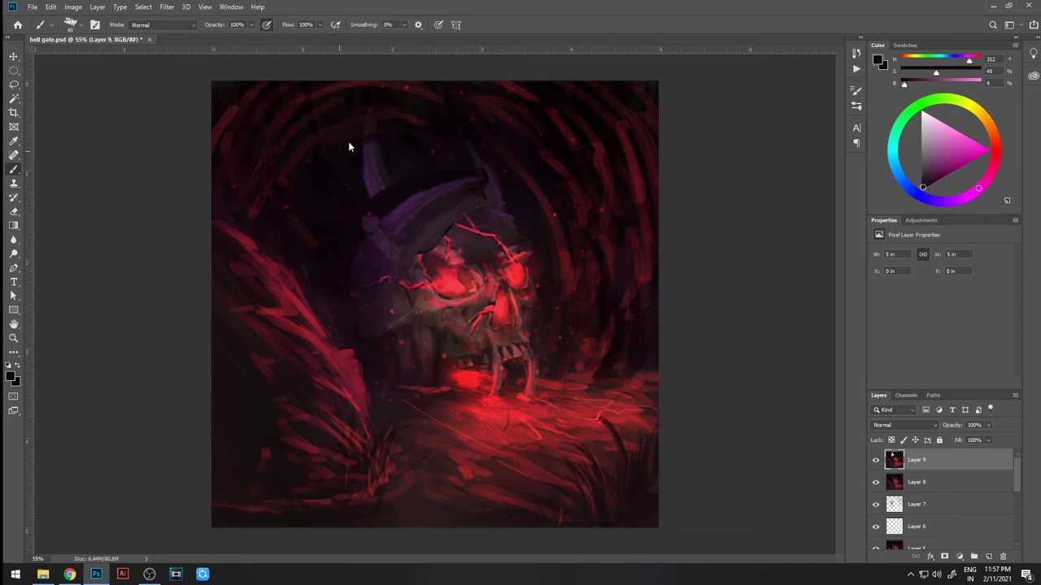
{"action": "left_click_drag", "start_coordinate": [348, 141], "coordinate": [382, 195]}
{"action": "left_click", "coordinate": [441, 297], "text": "alt"}
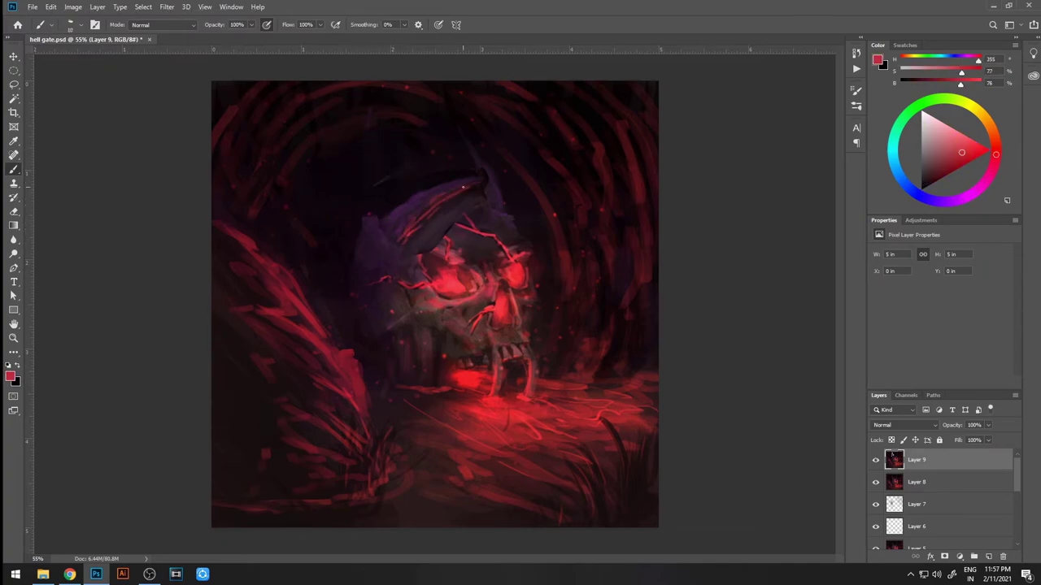
{"action": "left_click", "coordinate": [406, 213], "text": "alt"}
{"action": "left_click", "coordinate": [458, 233], "text": "alt"}
{"action": "key", "text": "e"}
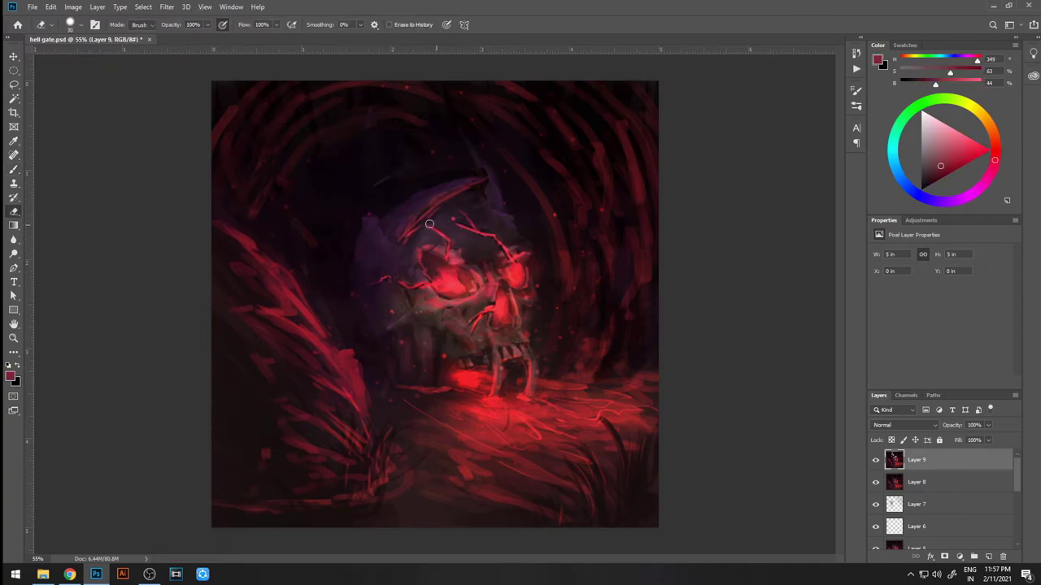
{"action": "key", "text": "b"}
{"action": "key", "text": "Delete"}
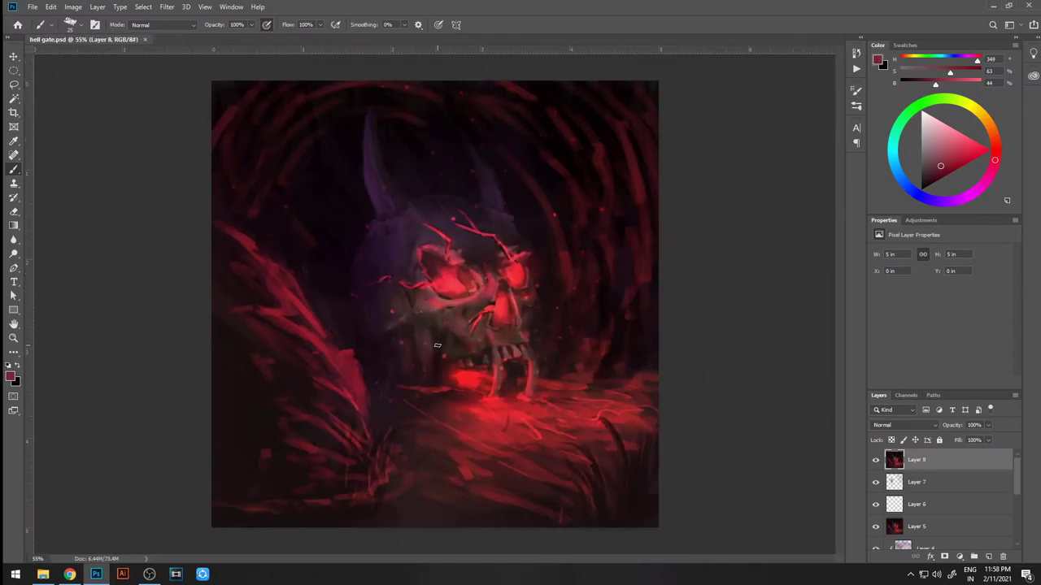
{"action": "scroll", "coordinate": [620, 358], "scroll_direction": "down", "scroll_amount": 3}
- Fill Layer 9 across the canvas, then set it to Overlay blending at 0% opacity
{"action": "key", "text": "shift+BackSpace"}
{"action": "key", "text": "Return"}
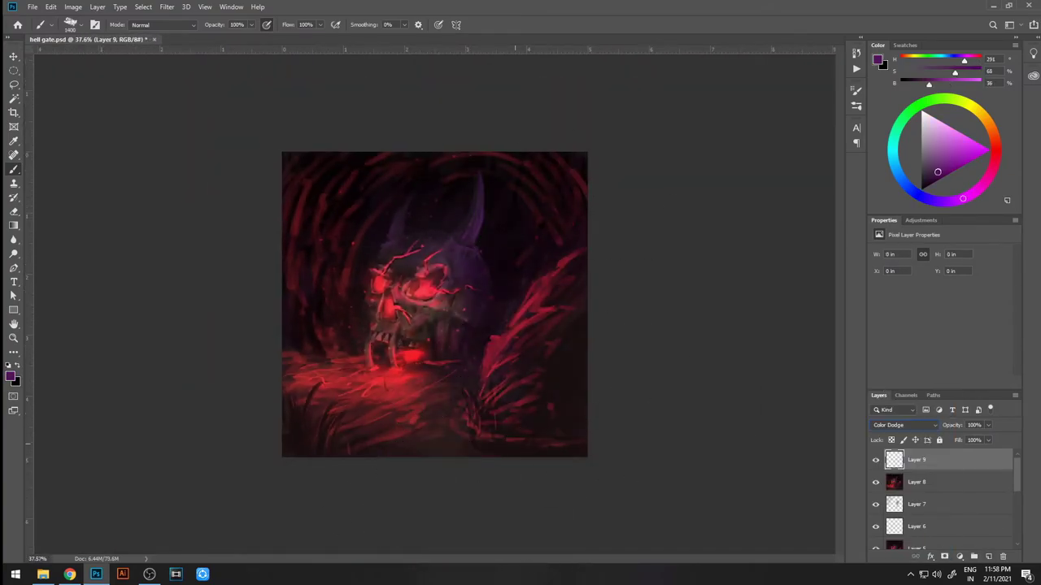
{"action": "left_click", "coordinate": [902, 424]}
{"action": "left_click", "coordinate": [894, 155]}
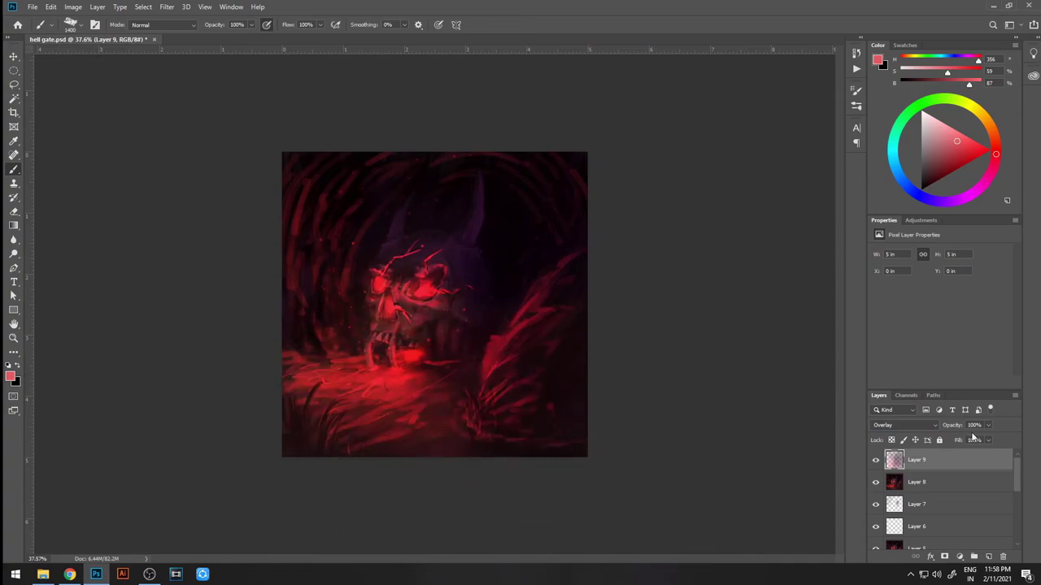
{"action": "left_click_drag", "start_coordinate": [951, 424], "coordinate": [919, 424]}
{"action": "scroll", "coordinate": [903, 425], "scroll_direction": "down", "scroll_amount": 3}
{"action": "scroll", "coordinate": [665, 332], "scroll_direction": "down", "scroll_amount": 3}
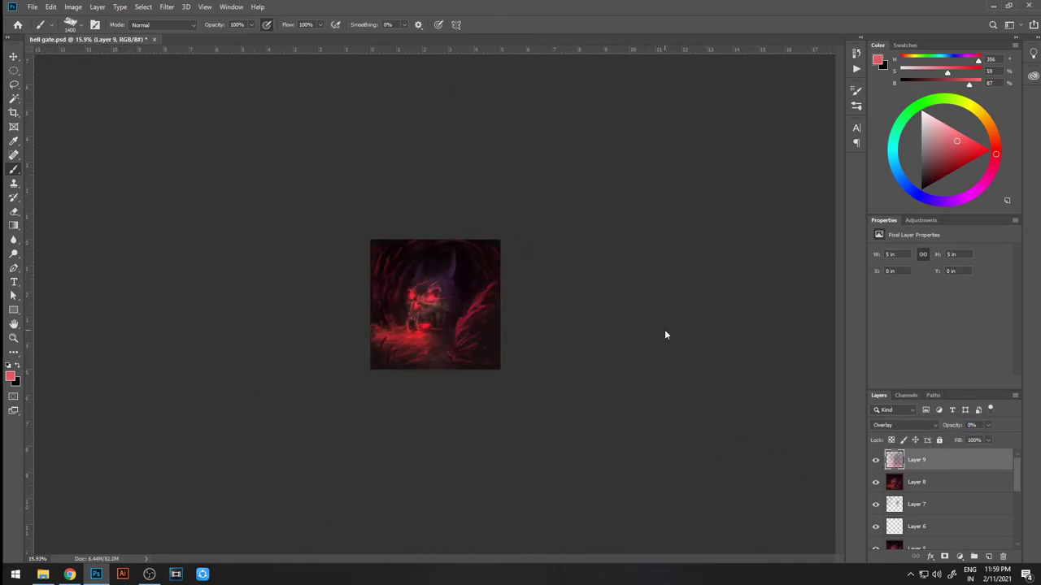
{"action": "scroll", "coordinate": [664, 332], "scroll_direction": "up", "scroll_amount": 3}
{"action": "scroll", "coordinate": [726, 309], "scroll_direction": "up", "scroll_amount": 1}
{"action": "scroll", "coordinate": [727, 309], "scroll_direction": "down", "scroll_amount": 1}
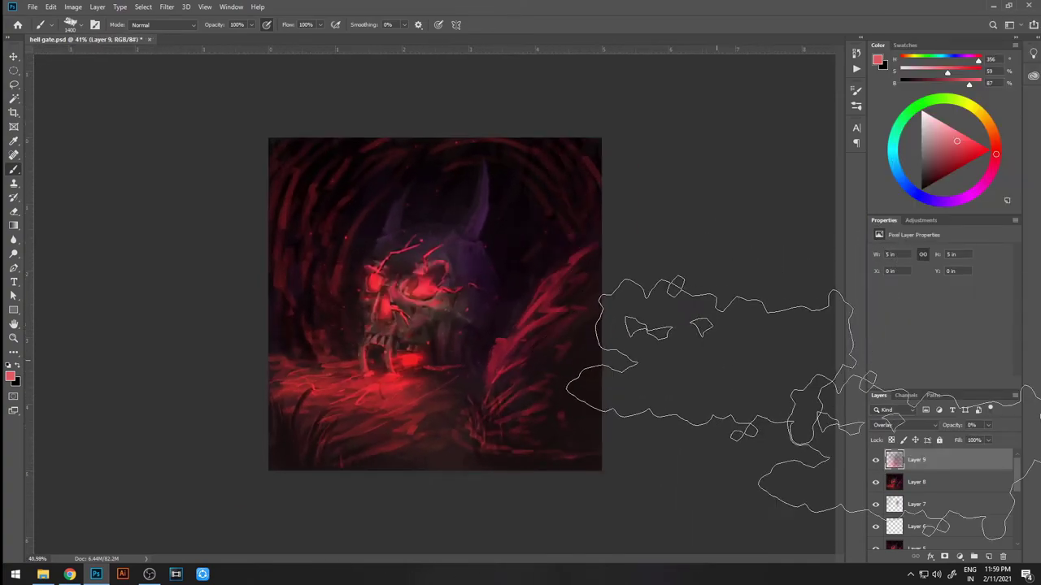
{"action": "key", "text": "ctrl+shift+alt+n"}
- Paint rough dark and dark-red strokes on the floor, undoing the broad lower-right stroke
{"action": "key", "text": "d"}
{"action": "left_click_drag", "start_coordinate": [394, 447], "coordinate": [400, 378]}
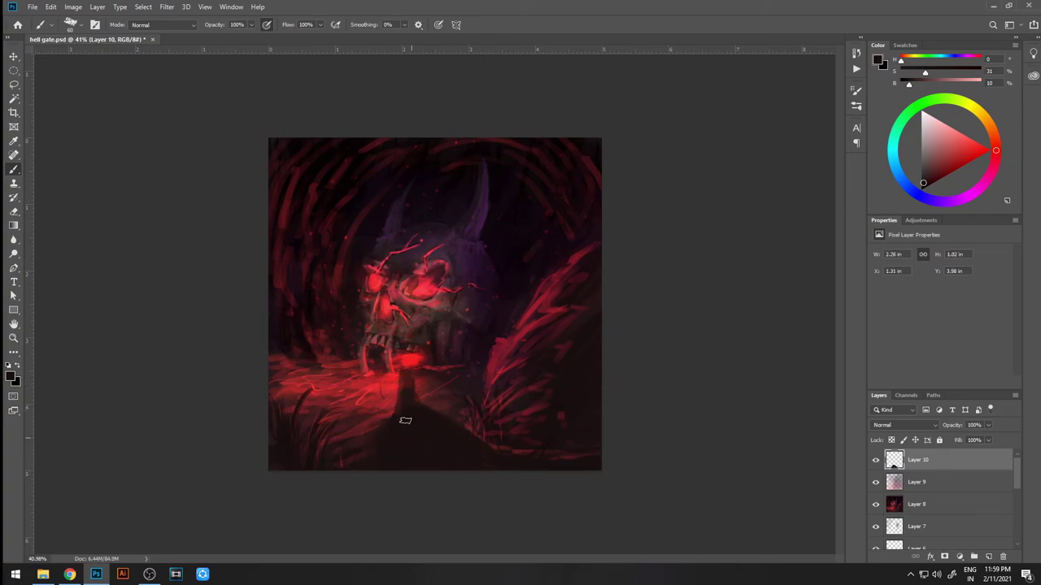
{"action": "left_click", "coordinate": [383, 386], "text": "alt"}
{"action": "mouse_move", "coordinate": [405, 420]}
{"action": "left_mouse_down"}
{"action": "mouse_move", "coordinate": [407, 372]}
{"action": "mouse_move", "coordinate": [493, 462]}
{"action": "left_mouse_up"}
{"action": "left_click", "coordinate": [467, 429], "text": "alt"}
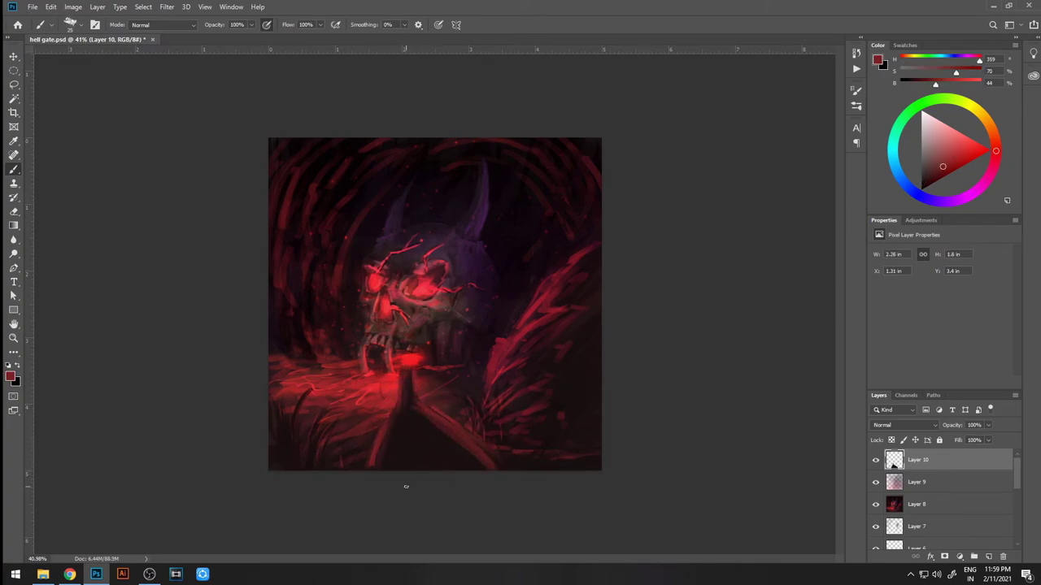
{"action": "left_click_drag", "start_coordinate": [406, 486], "coordinate": [429, 475]}
{"action": "left_click", "coordinate": [425, 425], "text": "alt"}
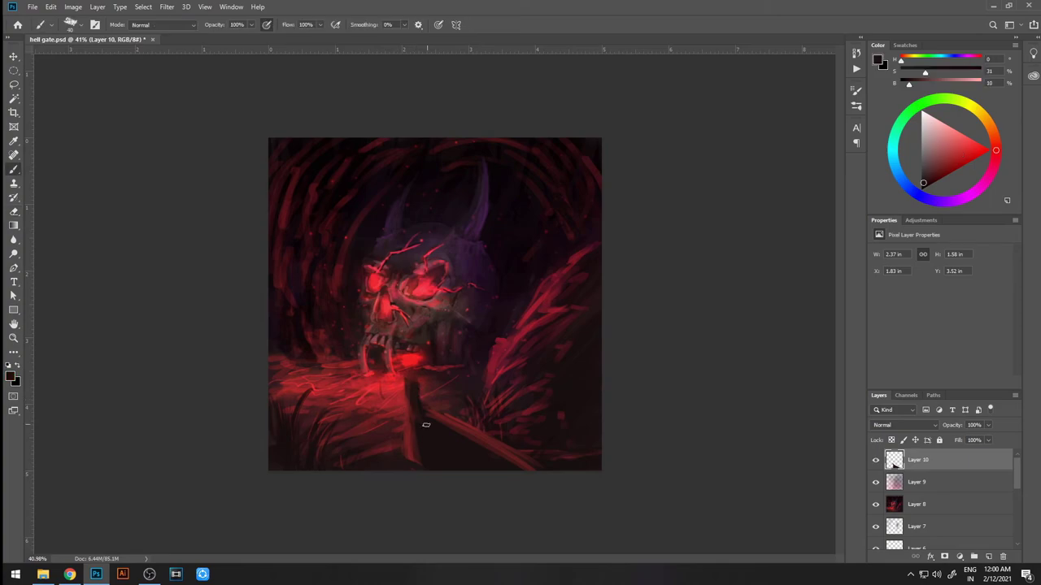
{"action": "left_click", "coordinate": [407, 437], "text": "alt"}
{"action": "left_click_drag", "start_coordinate": [600, 434], "coordinate": [437, 418]}
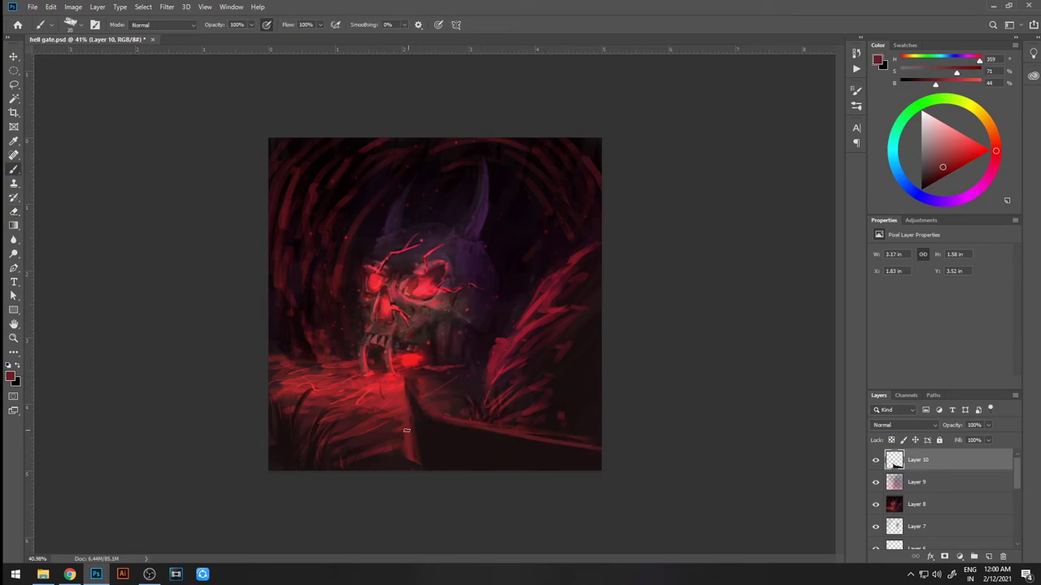
{"action": "left_click", "coordinate": [406, 431], "text": "alt"}
{"action": "key", "text": "ctrl+z"}
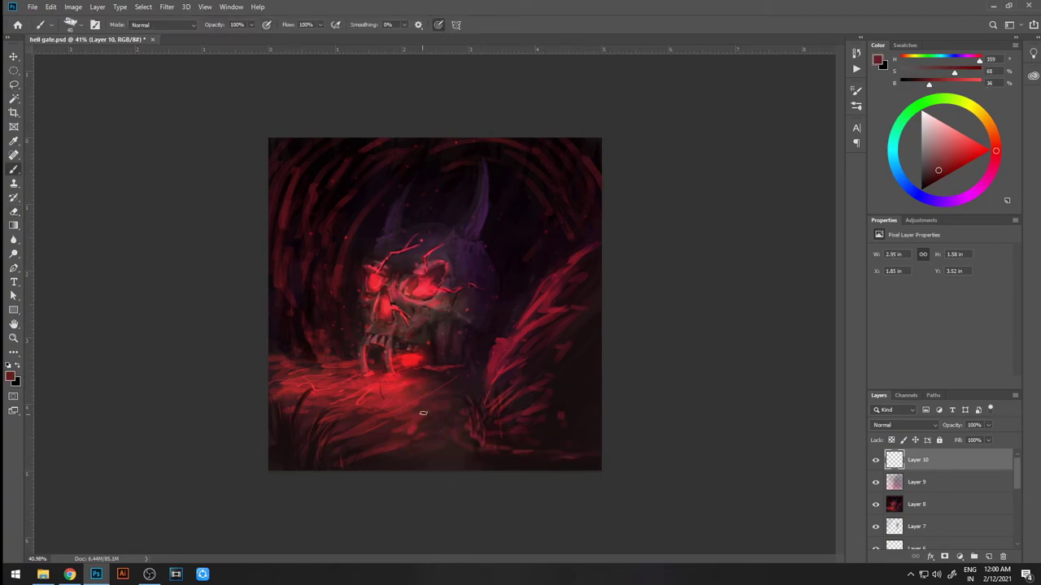
- Try a small dark arch on the floor, undo it, and pick reds while zooming near the boat
{"action": "left_click", "coordinate": [403, 420], "text": "alt"}
{"action": "mouse_move", "coordinate": [394, 431]}
{"action": "left_mouse_down"}
{"action": "mouse_move", "coordinate": [417, 424]}
{"action": "mouse_move", "coordinate": [459, 468]}
{"action": "left_mouse_up"}
{"action": "key", "text": "ctrl+z"}
{"action": "key", "text": "ctrl+z"}
{"action": "key", "text": "ctrl+z"}
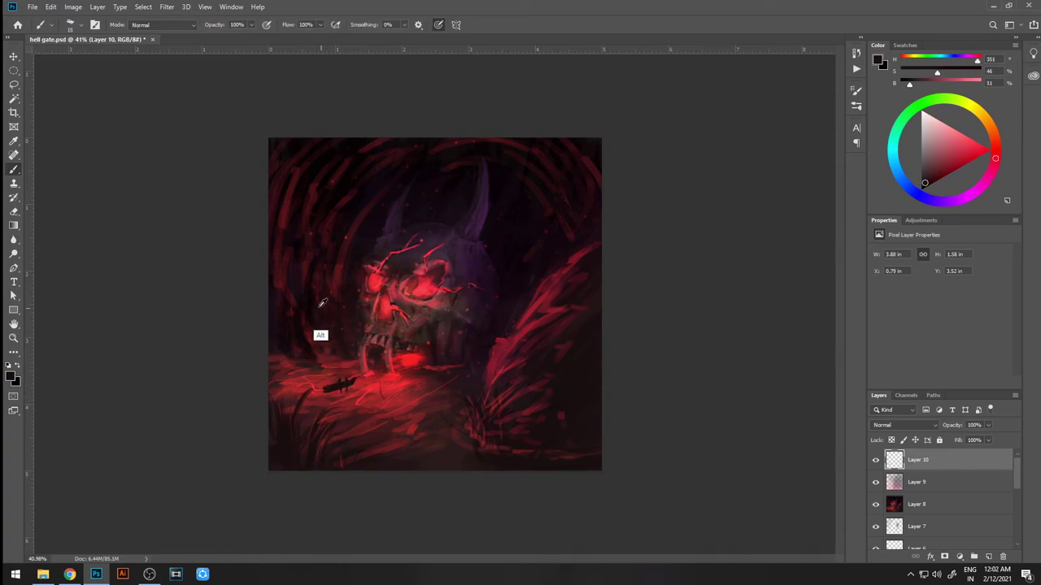
{"action": "left_click", "coordinate": [350, 381], "text": "alt"}
{"action": "left_click", "coordinate": [355, 389], "text": "alt"}
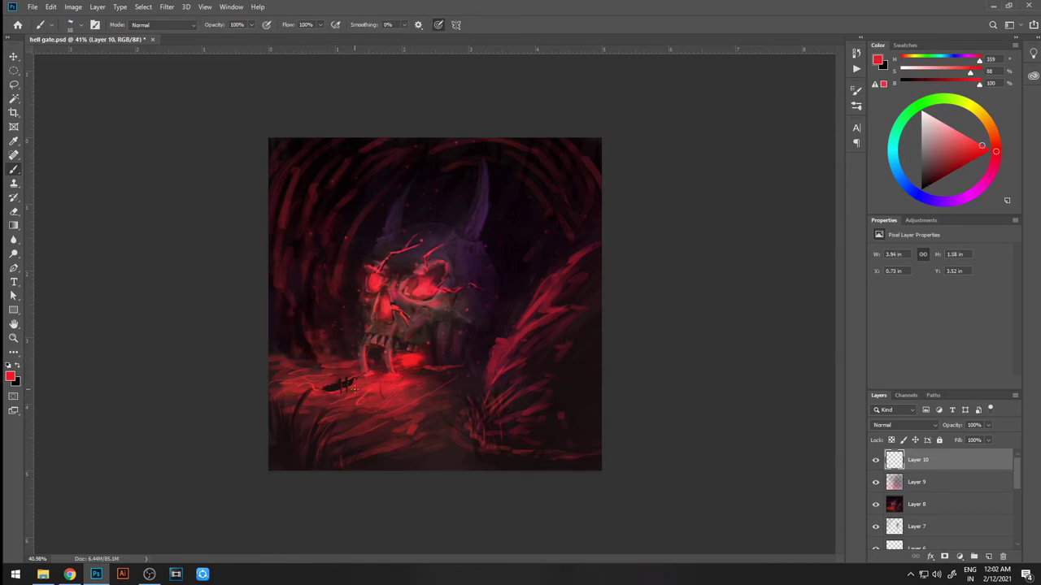
{"action": "mouse_move", "coordinate": [278, 404]}
{"action": "left_mouse_down"}
{"action": "mouse_move", "coordinate": [371, 460]}
{"action": "mouse_move", "coordinate": [423, 437]}
{"action": "left_mouse_up"}
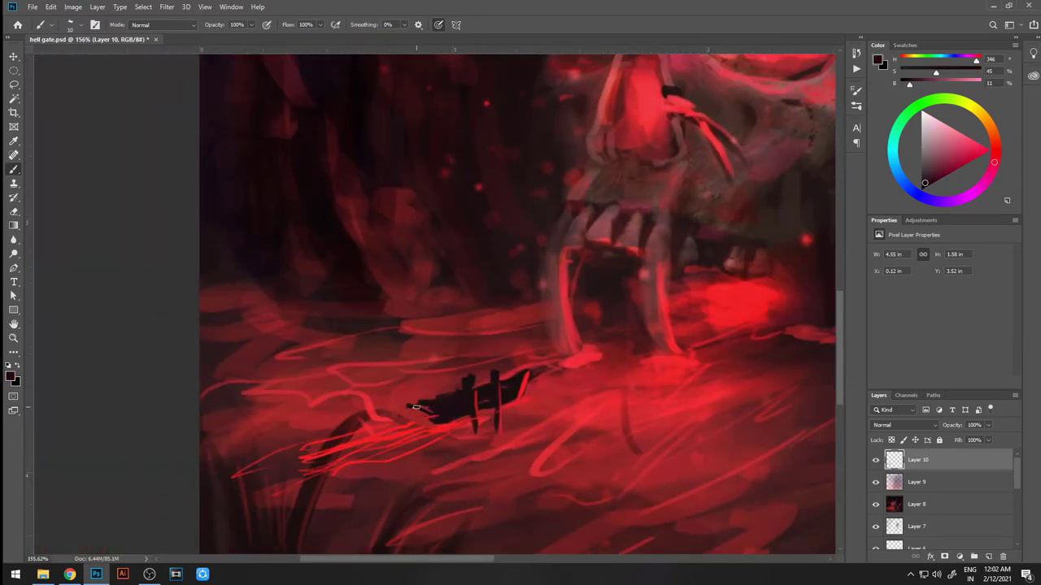
{"action": "left_click", "coordinate": [451, 404], "text": "alt"}
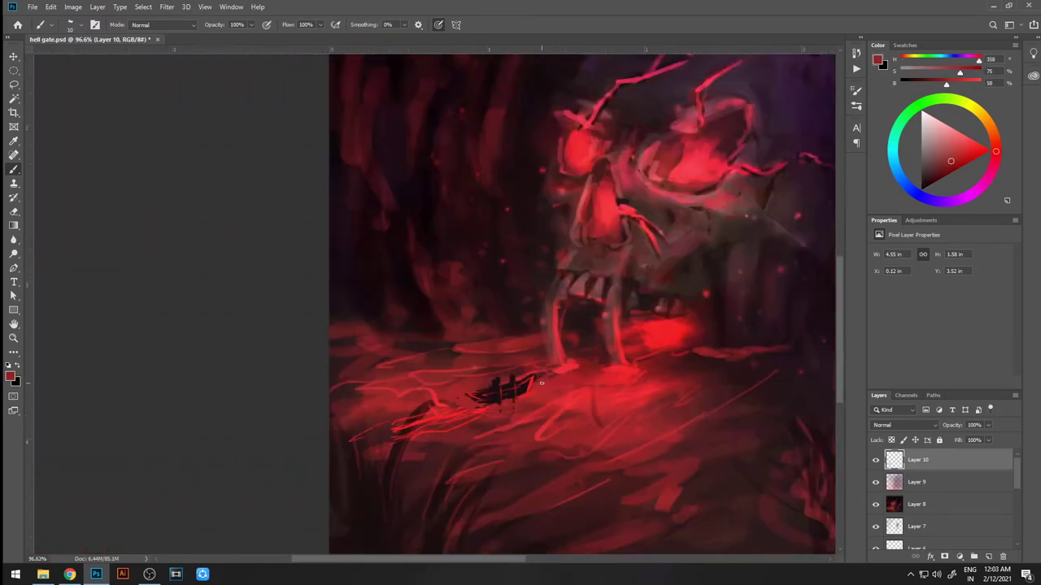
{"action": "mouse_move", "coordinate": [497, 428]}
{"action": "left_mouse_down"}
{"action": "mouse_move", "coordinate": [328, 439]}
{"action": "mouse_move", "coordinate": [418, 413]}
{"action": "left_mouse_up"}
{"action": "left_click", "coordinate": [323, 392], "text": "alt"}
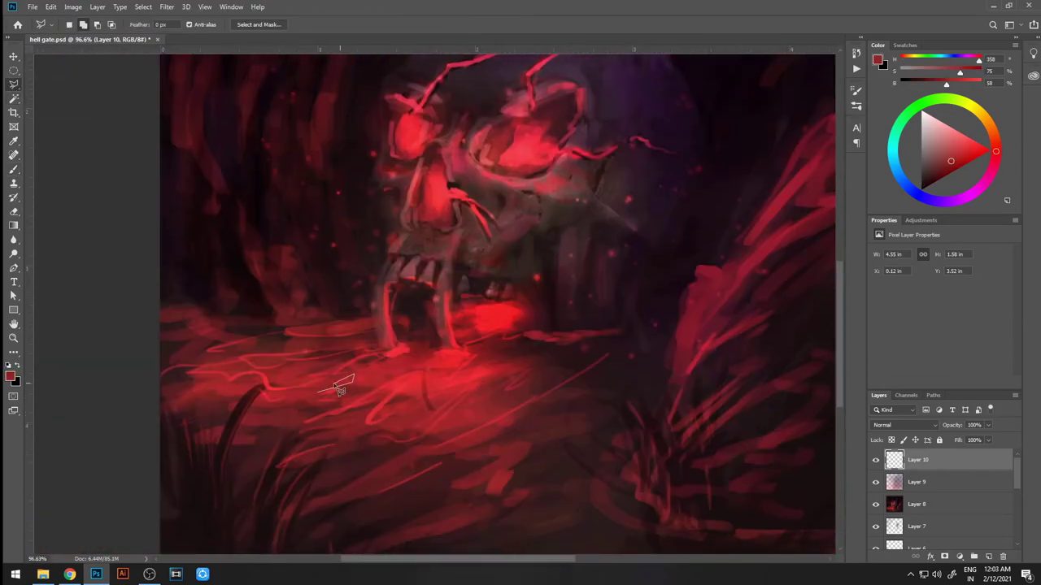
{"action": "mouse_move", "coordinate": [313, 388]}
{"action": "left_mouse_down"}
{"action": "mouse_move", "coordinate": [354, 375]}
{"action": "mouse_move", "coordinate": [332, 379]}
{"action": "left_mouse_up"}
- Paint a dark purple boat hull at 50% brush opacity with a small figure on it
{"action": "key", "text": "l"}
{"action": "left_click", "coordinate": [320, 392]}
{"action": "key", "text": "b"}
{"action": "key", "text": "ctrl+d"}
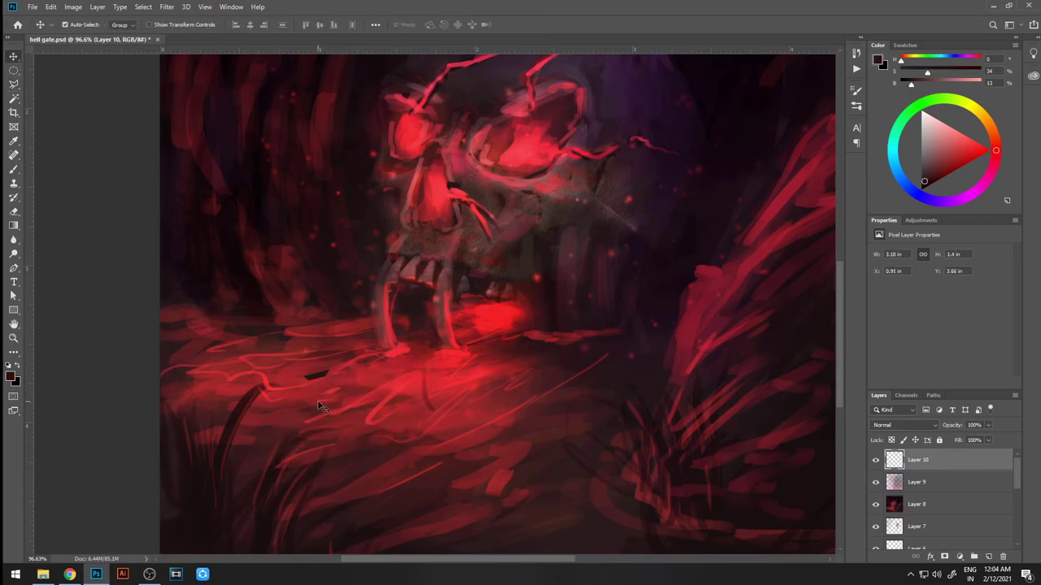
{"action": "left_click", "coordinate": [372, 337], "text": "alt"}
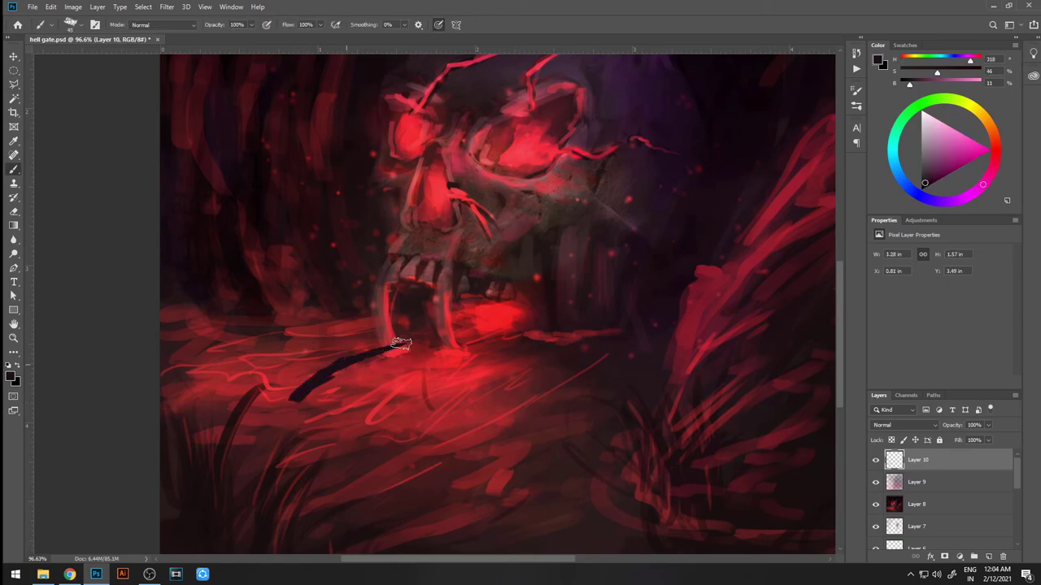
{"action": "mouse_move", "coordinate": [400, 343]}
{"action": "left_mouse_down"}
{"action": "mouse_move", "coordinate": [399, 425]}
{"action": "mouse_move", "coordinate": [337, 383]}
{"action": "mouse_move", "coordinate": [341, 418]}
{"action": "mouse_move", "coordinate": [413, 412]}
{"action": "mouse_move", "coordinate": [274, 430]}
{"action": "mouse_move", "coordinate": [377, 355]}
{"action": "left_mouse_up"}
{"action": "key", "text": "5"}
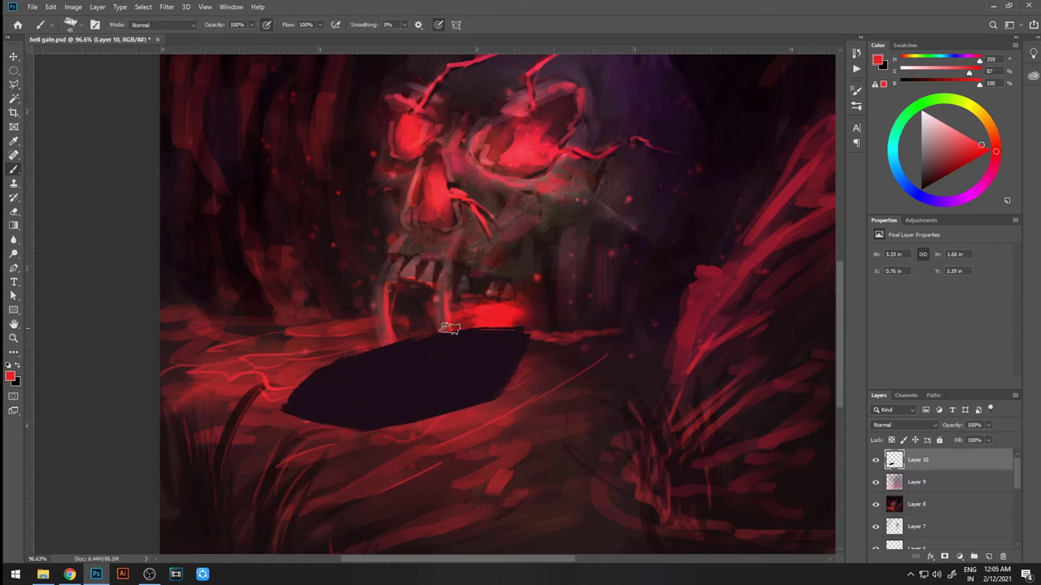
{"action": "mouse_move", "coordinate": [446, 329]}
{"action": "left_mouse_down"}
{"action": "mouse_move", "coordinate": [529, 314]}
{"action": "mouse_move", "coordinate": [312, 387]}
{"action": "left_mouse_up"}
{"action": "left_click", "coordinate": [363, 344], "text": "alt"}
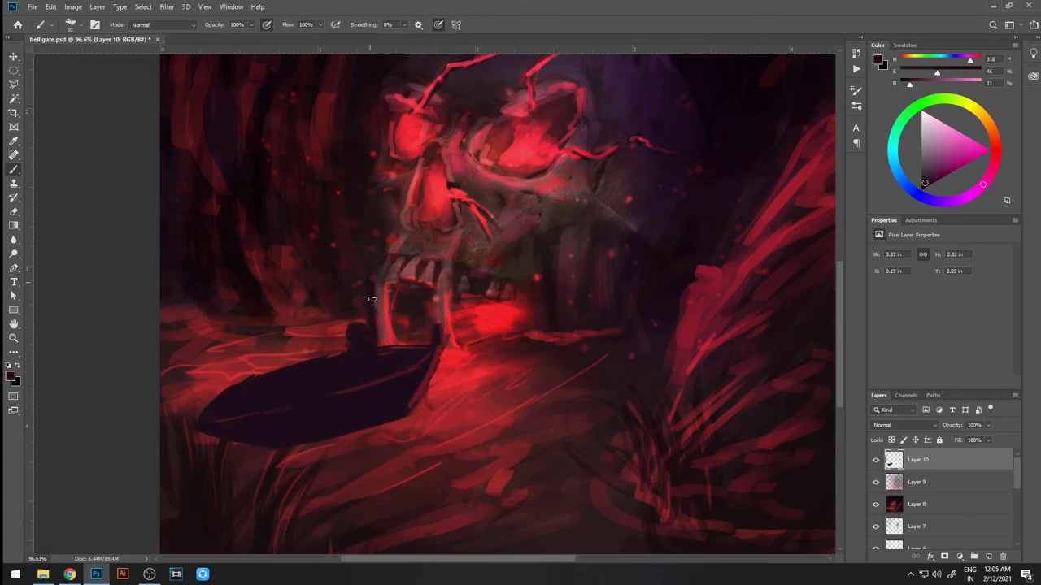
- Add a small light-orange lantern glow on the boat's figure
{"action": "left_click", "coordinate": [992, 136]}
{"action": "left_click_drag", "start_coordinate": [993, 134], "coordinate": [987, 121]}
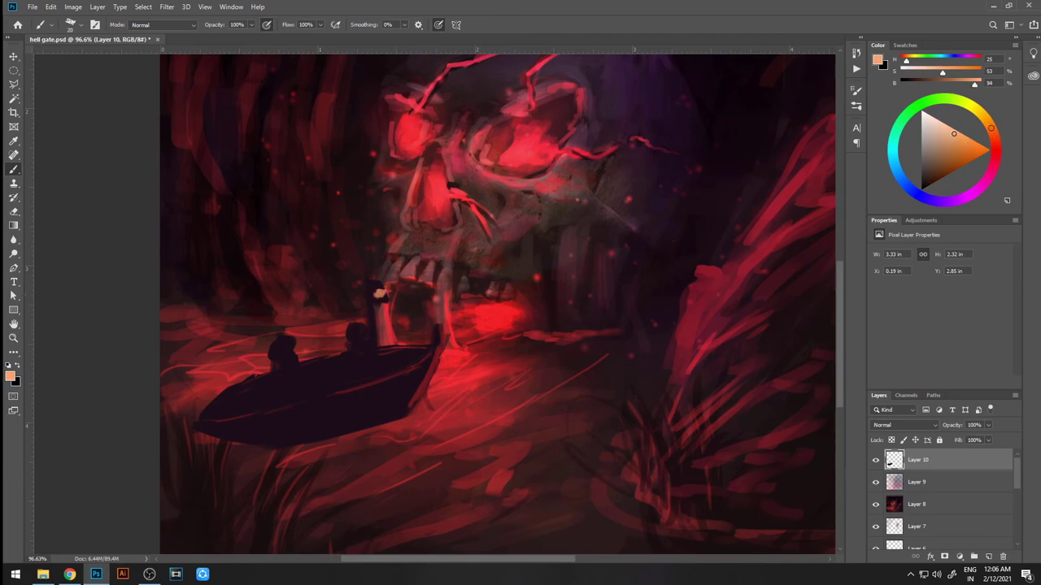
{"action": "left_click", "coordinate": [956, 132]}
{"action": "left_click", "coordinate": [367, 327], "text": "alt"}
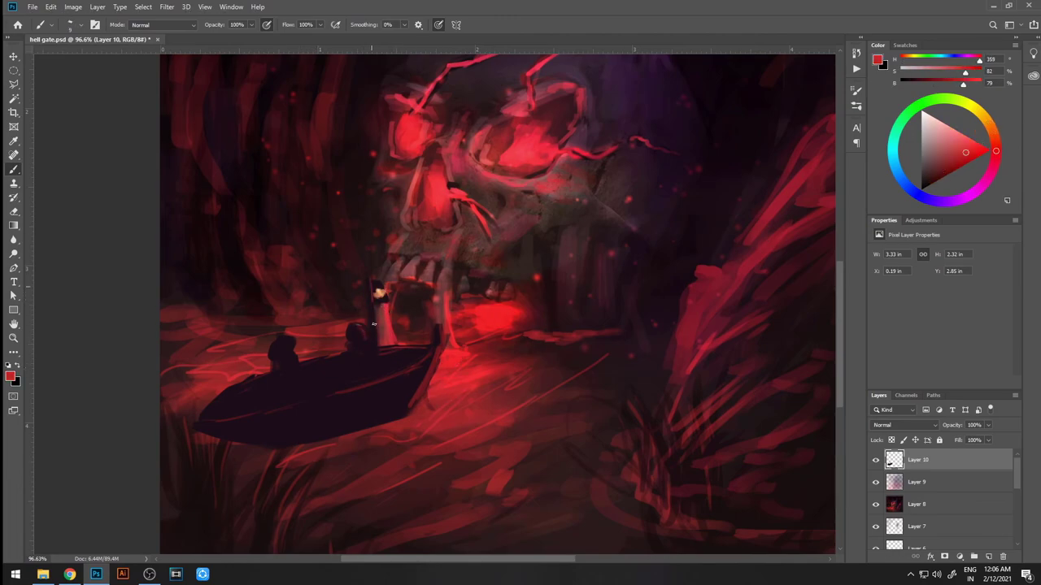
- Scale the boat on Layer 10 down to a tiny size with Free Transform
{"action": "key", "text": "ctrl+t"}
{"action": "left_click_drag", "start_coordinate": [439, 325], "coordinate": [350, 407]}
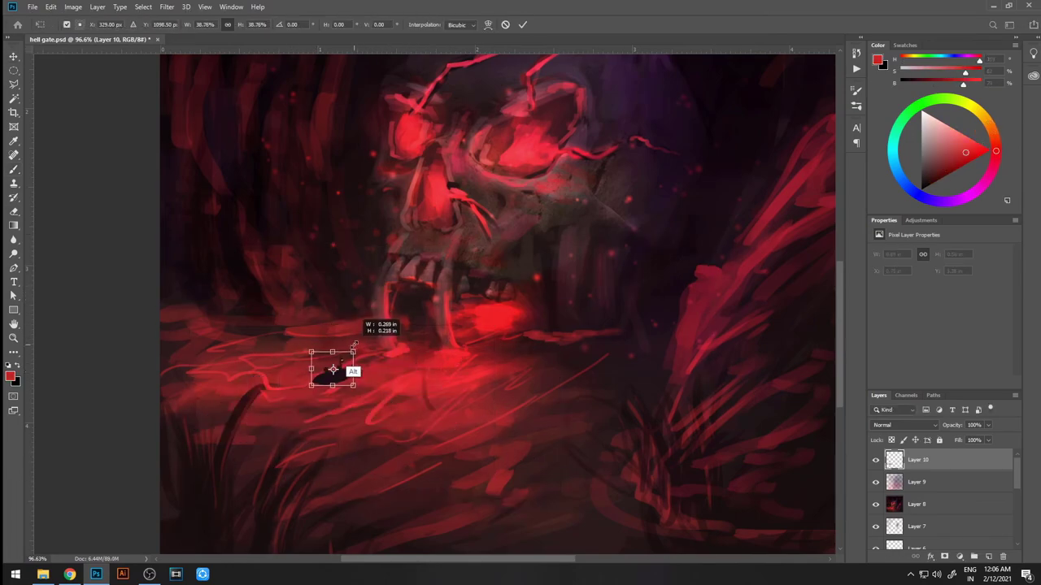
{"action": "key", "text": "Return"}
{"action": "scroll", "coordinate": [332, 379], "scroll_direction": "up", "scroll_amount": 5}
{"action": "scroll", "coordinate": [332, 379], "scroll_direction": "down", "scroll_amount": 3}
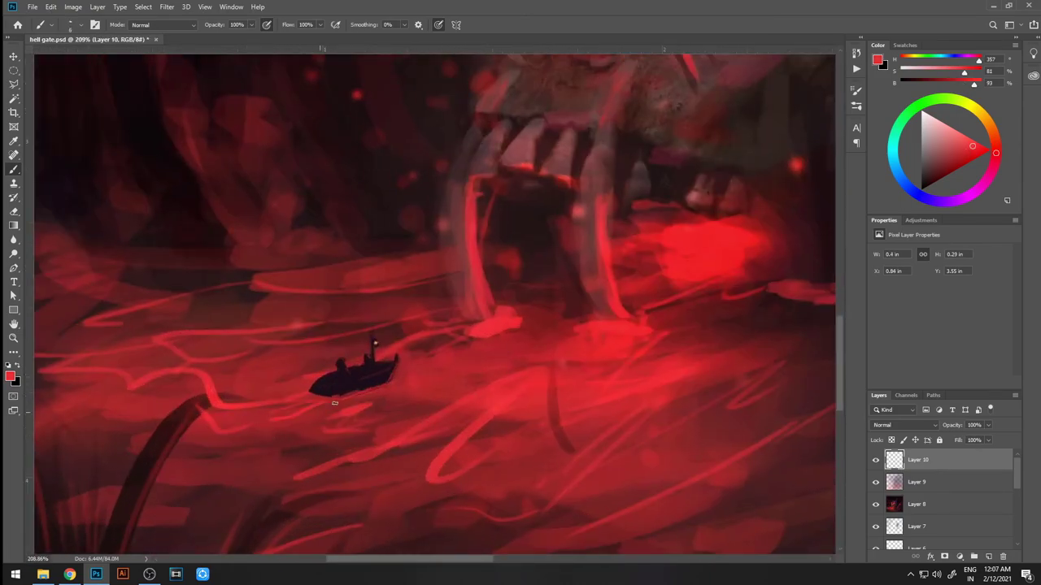
{"action": "scroll", "coordinate": [403, 383], "scroll_direction": "down", "scroll_amount": 5}
{"action": "scroll", "coordinate": [472, 406], "scroll_direction": "down", "scroll_amount": 5}
{"action": "scroll", "coordinate": [537, 428], "scroll_direction": "down", "scroll_amount": 3}
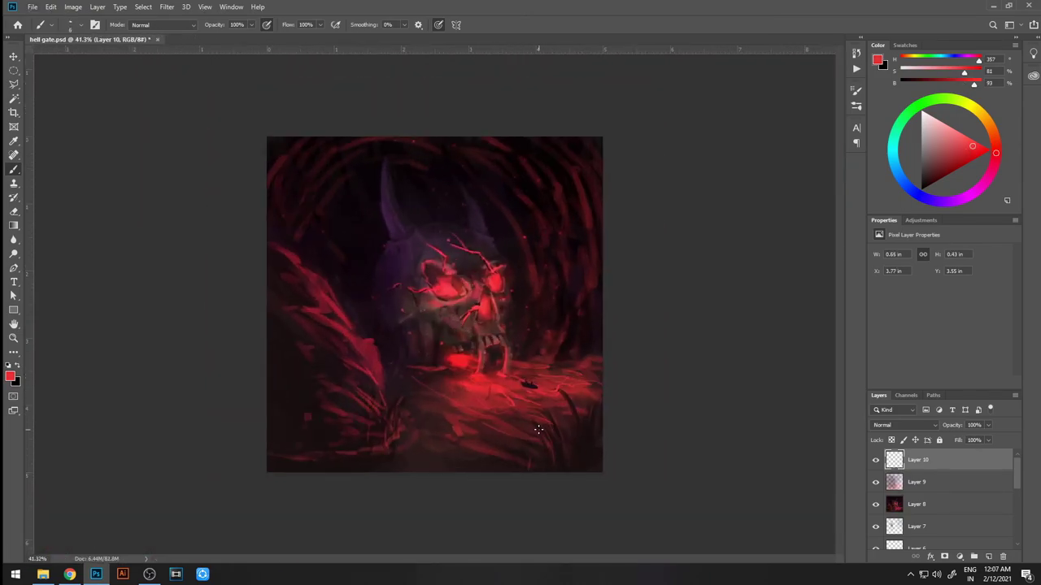
{"action": "scroll", "coordinate": [189, 336], "scroll_direction": "up", "scroll_amount": 1}
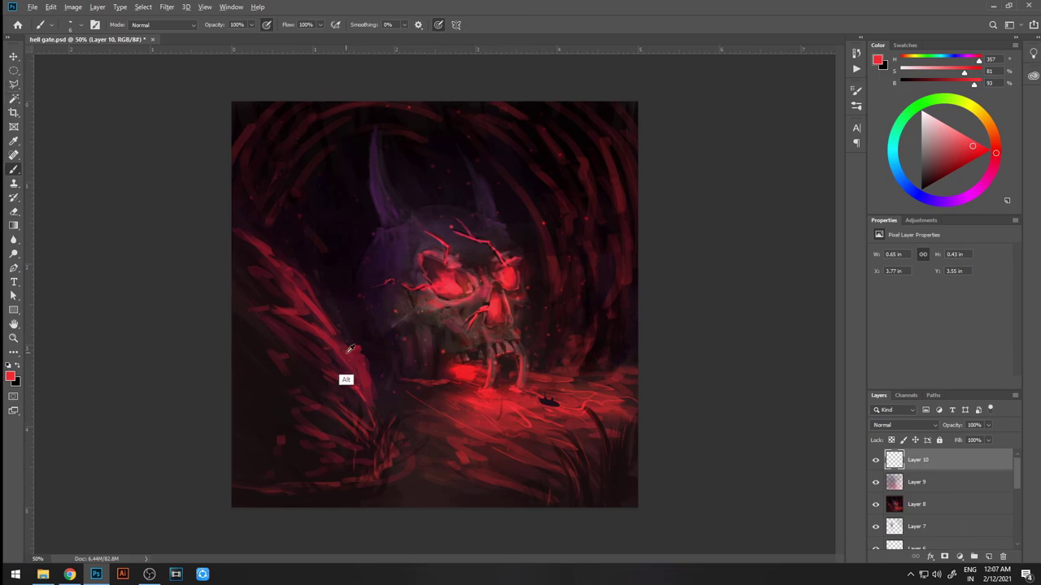
- Paint red and near-black strokes in the lower-left floor area
{"action": "left_click", "coordinate": [340, 433], "text": "alt"}
{"action": "left_click_drag", "start_coordinate": [340, 433], "coordinate": [360, 446]}
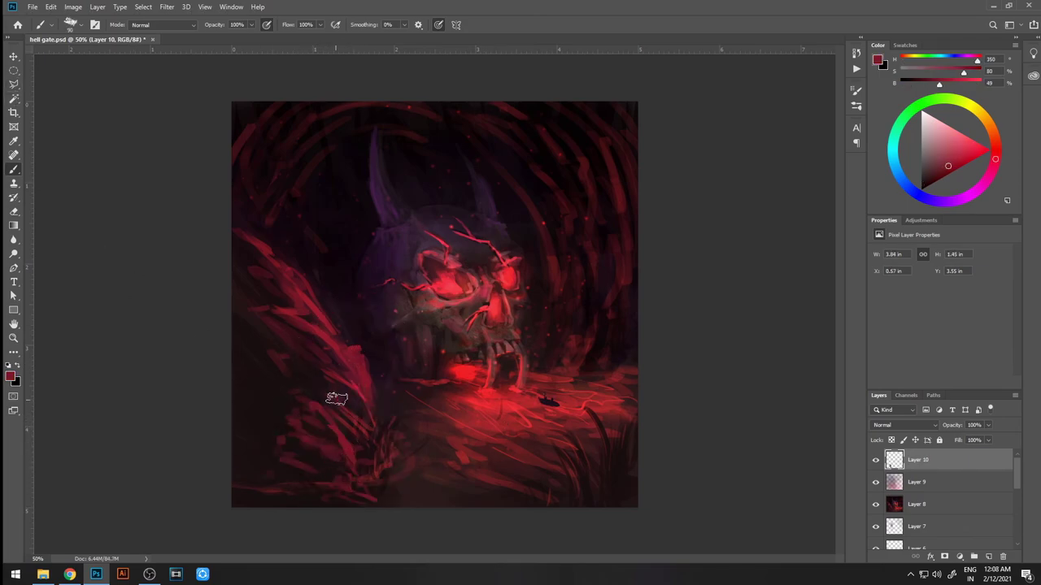
{"action": "left_click", "coordinate": [337, 399], "text": "alt"}
{"action": "left_click_drag", "start_coordinate": [301, 432], "coordinate": [254, 503]}
{"action": "key", "text": "ctrl+shift+alt+n"}
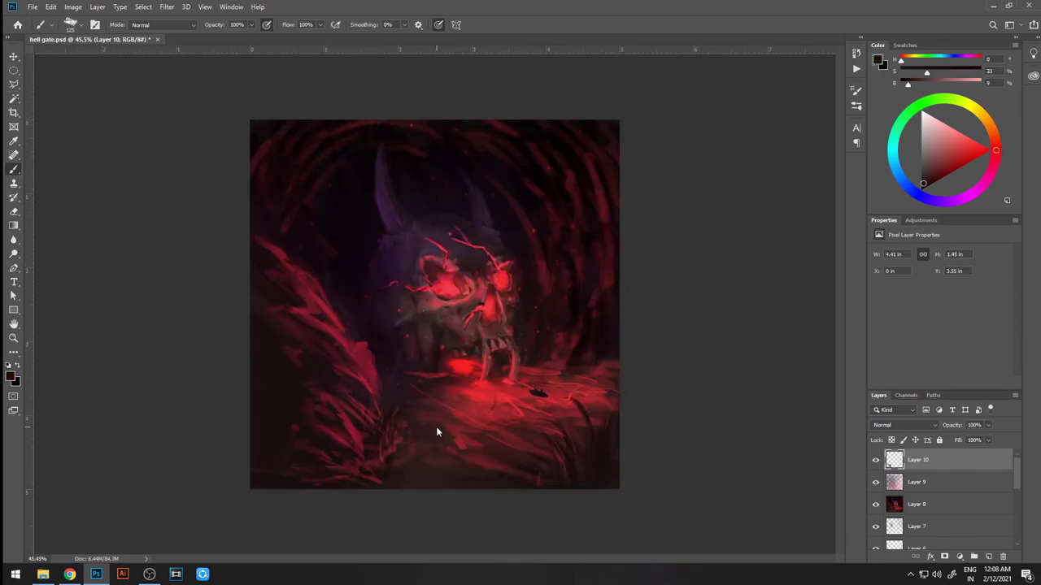
- Apply Blending Options to the new Layer 11 and mirror the view to check the composition
{"action": "right_click", "coordinate": [650, 488]}
{"action": "key", "text": "Escape"}
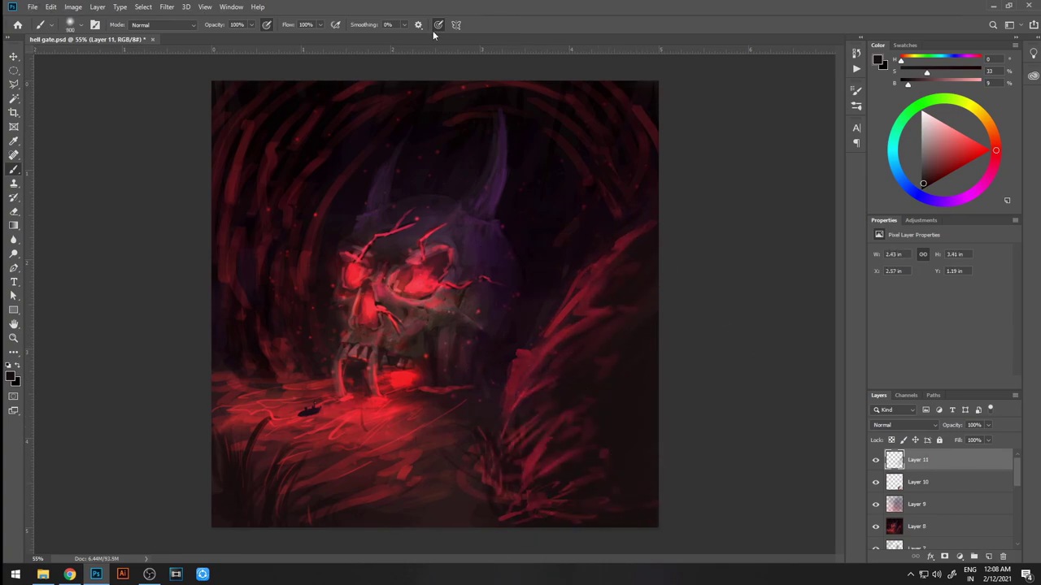
{"action": "double_click", "coordinate": [975, 461]}
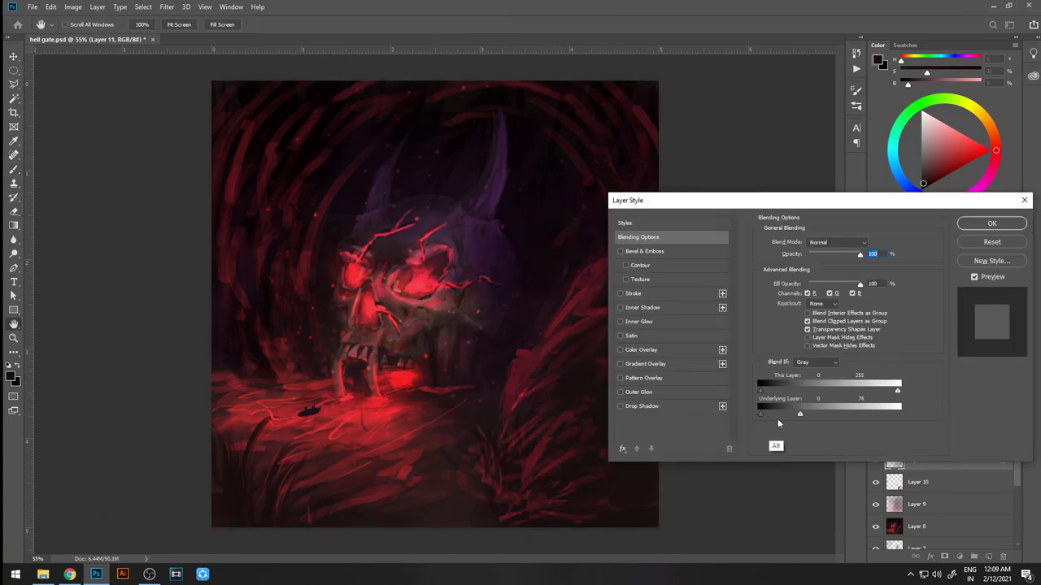
{"action": "key", "text": "Return"}
{"action": "key", "text": "h"}
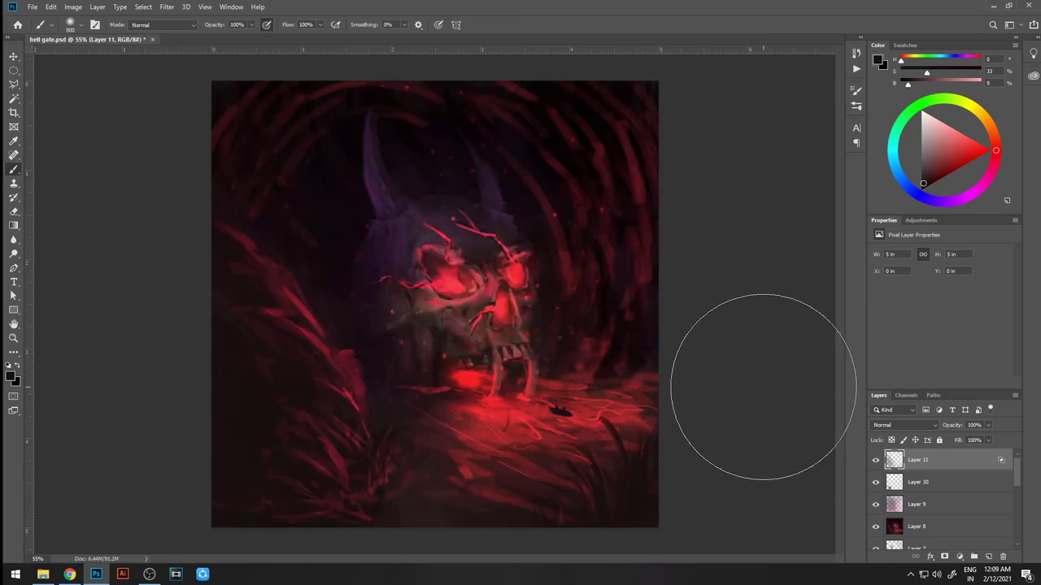